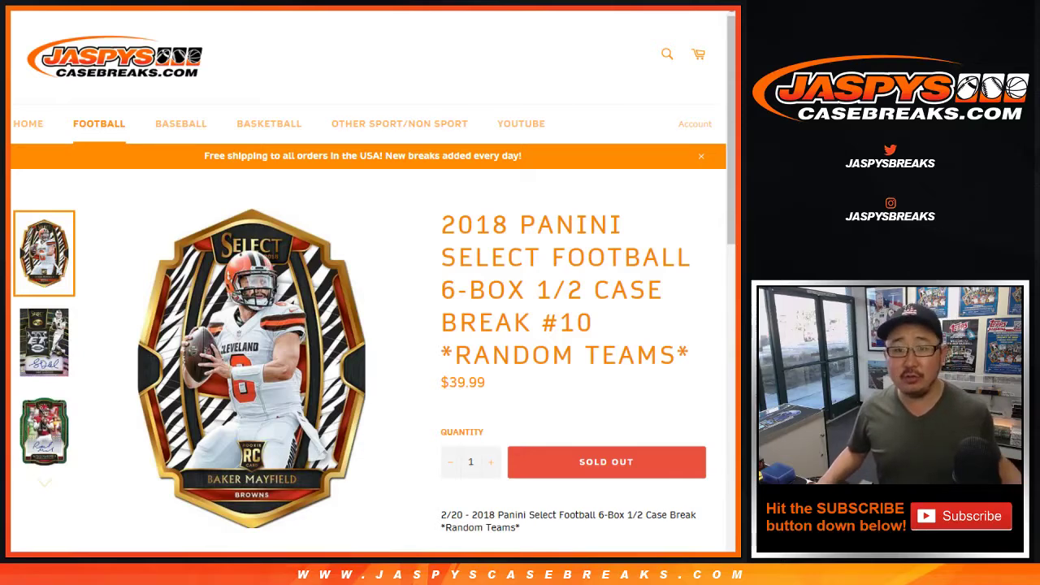
Review the participant names and the NFL team list entered in the two List Randomizer forms.
{"action": "key", "text": "ctrl+Tab"}
{"action": "scroll", "coordinate": [569, 325], "scroll_direction": "down", "scroll_amount": 2}
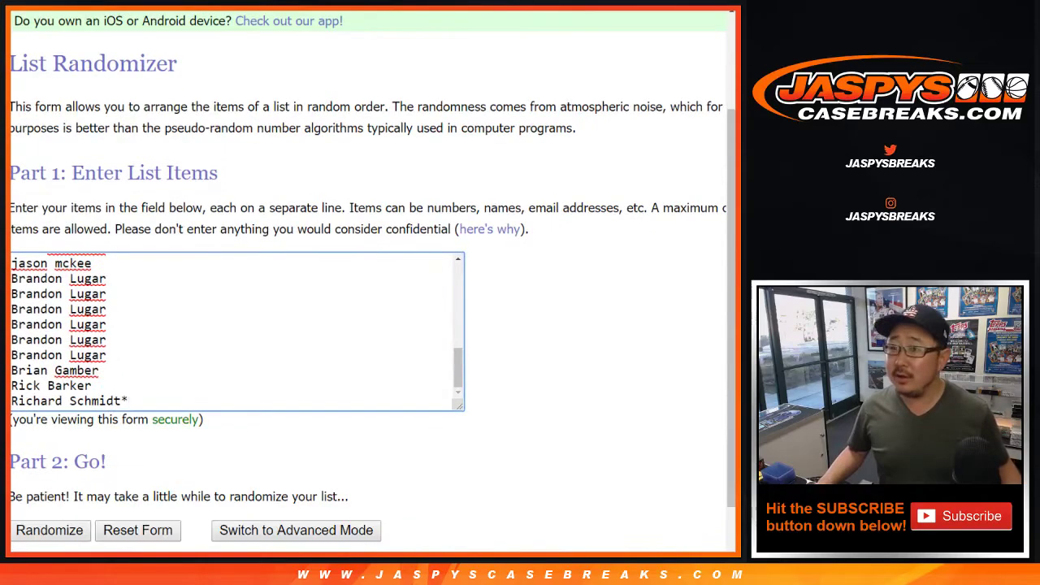
{"action": "scroll", "coordinate": [235, 331], "scroll_direction": "up", "scroll_amount": 10}
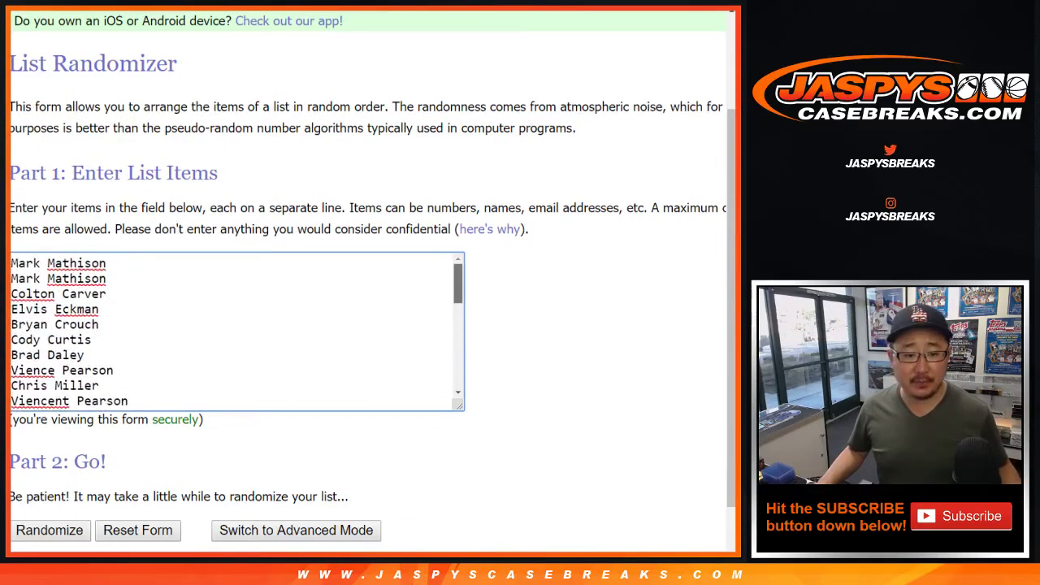
{"action": "key", "text": "ctrl+Tab"}
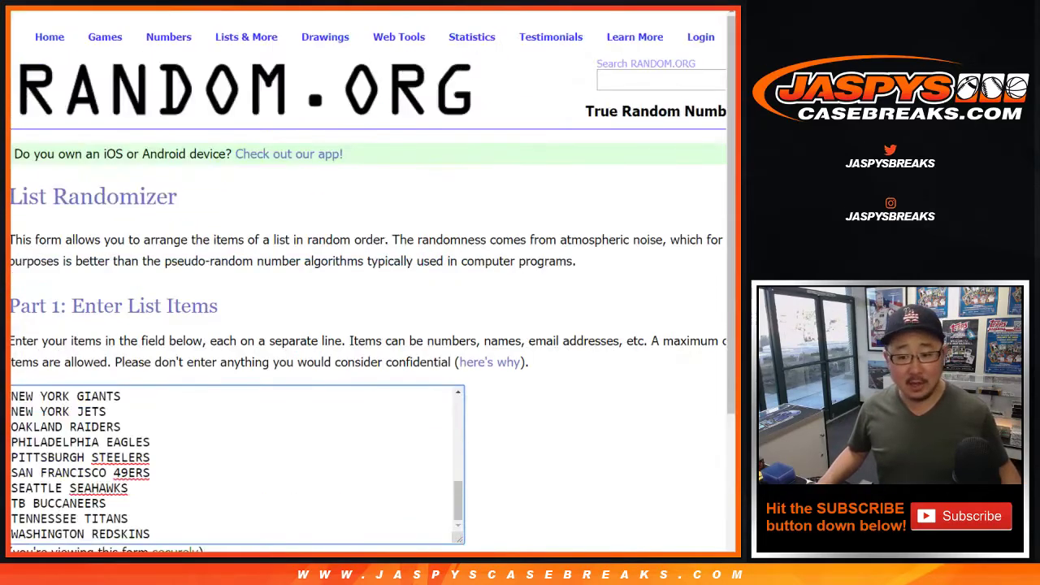
{"action": "scroll", "coordinate": [235, 463], "scroll_direction": "up", "scroll_amount": 7}
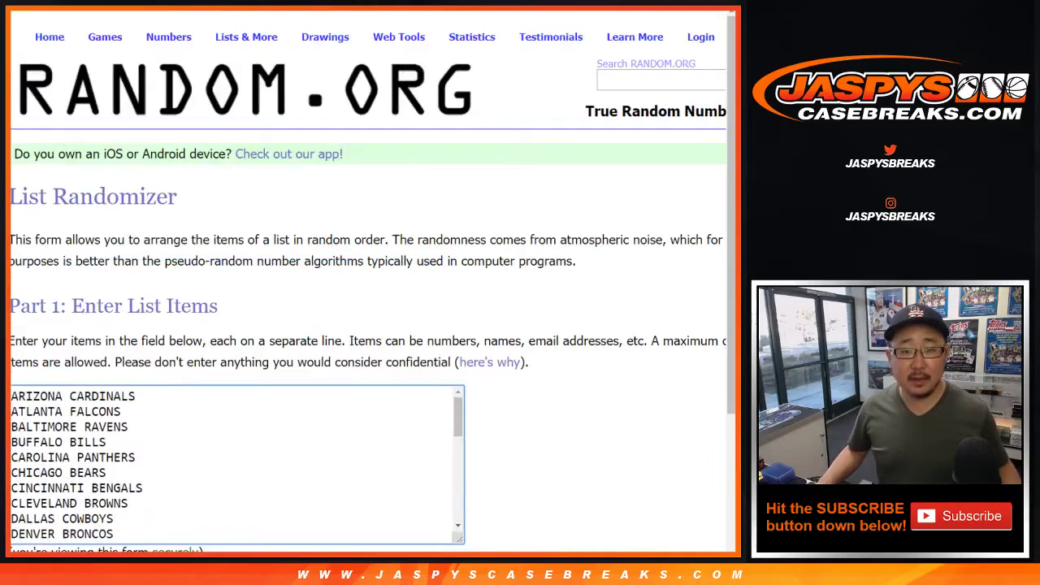
Review the break's product description and highlight the "32 spots - no combos." line.
{"action": "key", "text": "ctrl+Tab"}
{"action": "scroll", "coordinate": [368, 325], "scroll_direction": "down", "scroll_amount": 3}
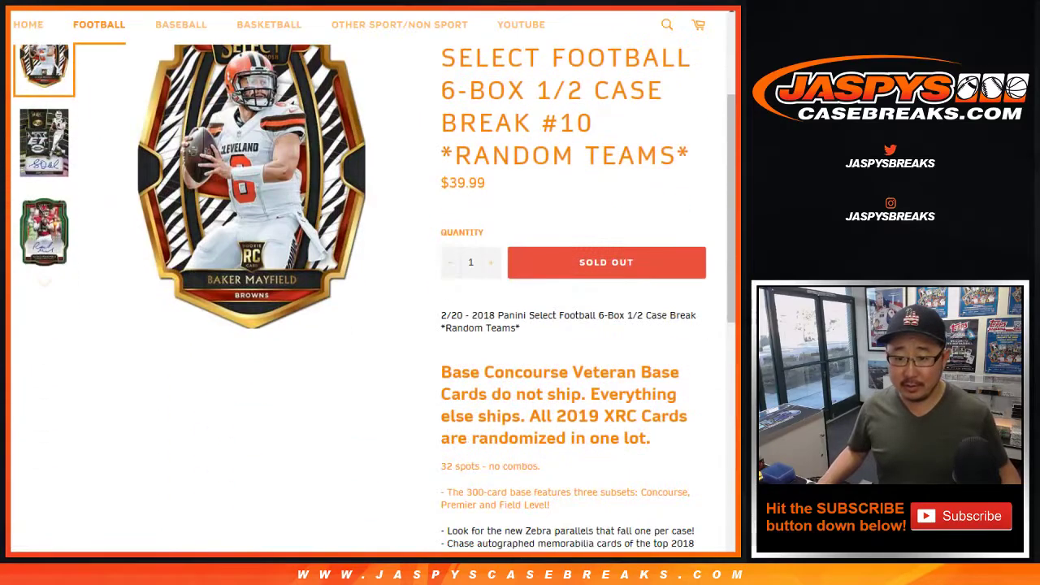
{"action": "scroll", "coordinate": [487, 277], "scroll_direction": "down", "scroll_amount": 3}
{"action": "left_click_drag", "start_coordinate": [459, 268], "coordinate": [543, 267]}
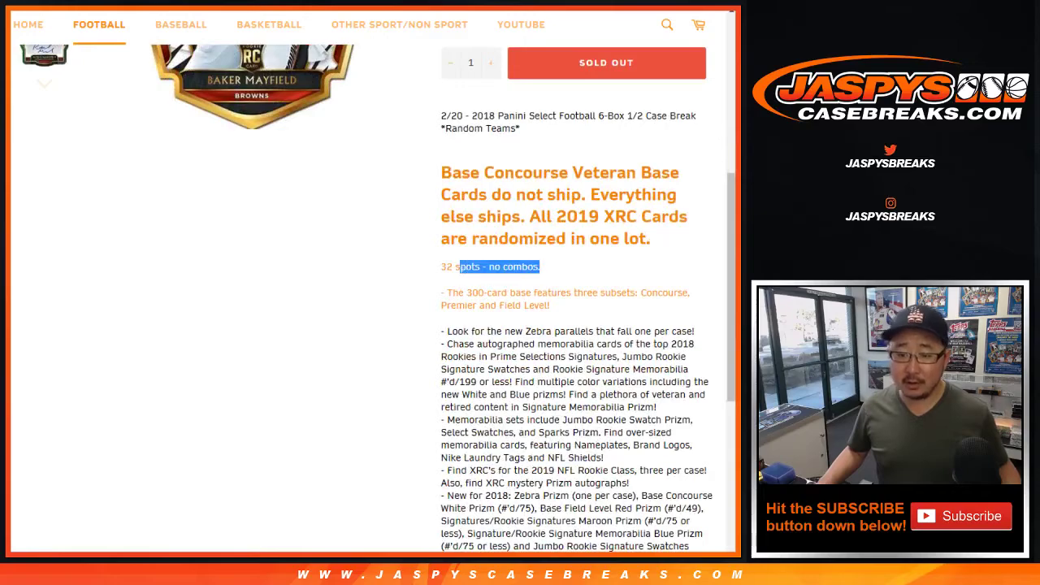
Roll two virtual dice in the RANDOM.ORG Dice Roller.
{"action": "scroll", "coordinate": [543, 272], "scroll_direction": "up", "scroll_amount": 5}
{"action": "scroll", "coordinate": [374, 284], "scroll_direction": "up", "scroll_amount": 1}
{"action": "key", "text": "ctrl+Tab"}
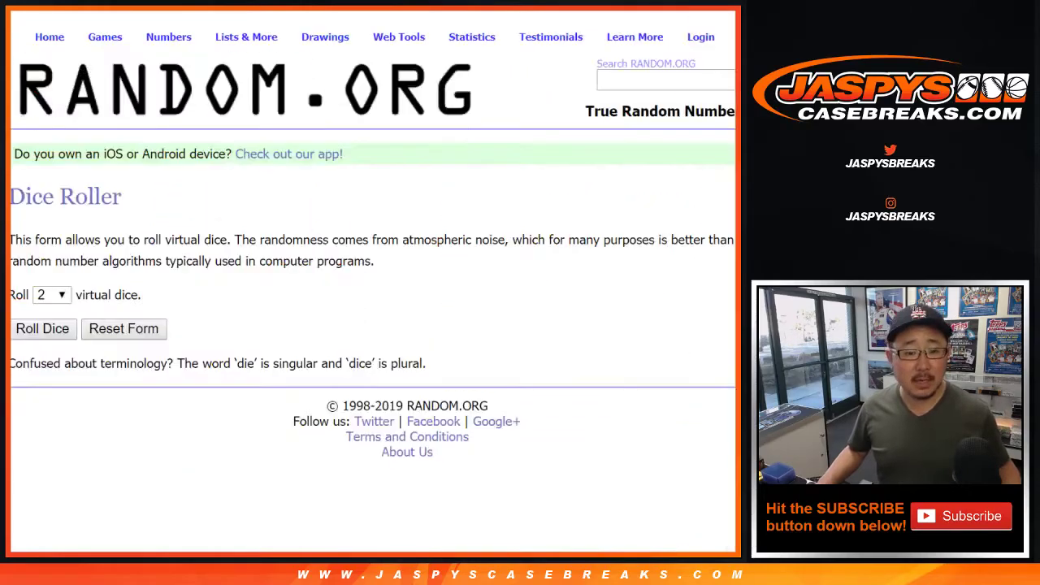
{"action": "left_click", "coordinate": [43, 329]}
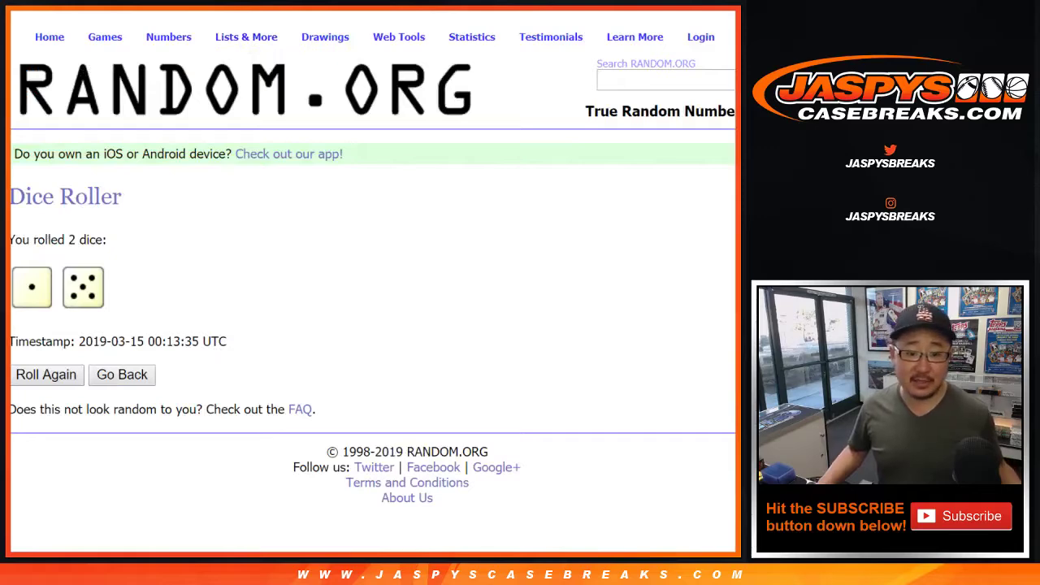
Randomize the list of participant names six times, checking it against the dice roll.
{"action": "key", "text": "ctrl+Tab"}
{"action": "scroll", "coordinate": [366, 284], "scroll_direction": "down", "scroll_amount": 1}
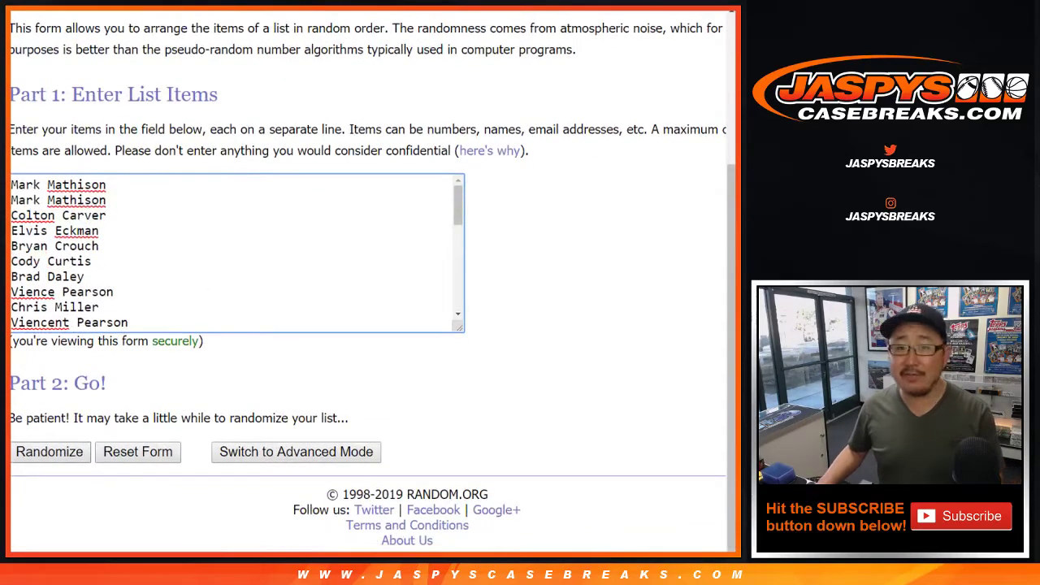
{"action": "left_click", "coordinate": [560, 358]}
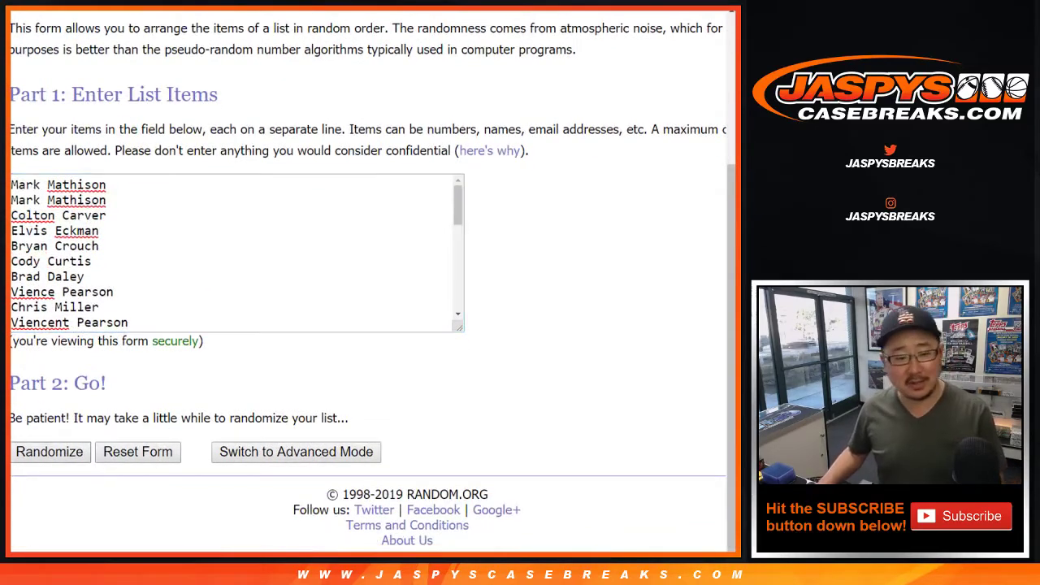
{"action": "left_click", "coordinate": [49, 451]}
{"action": "scroll", "coordinate": [49, 452], "scroll_direction": "down", "scroll_amount": 5}
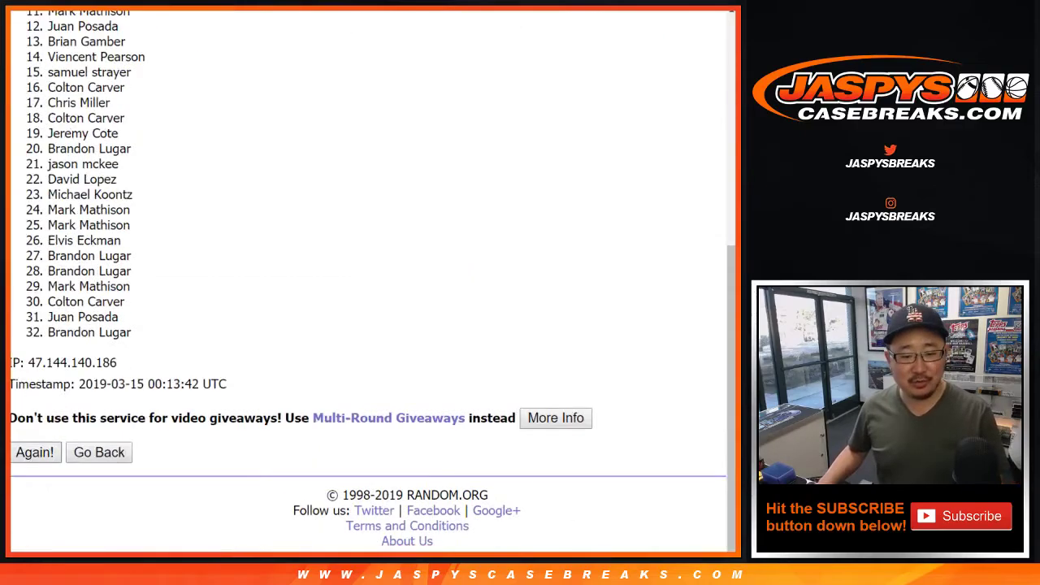
{"action": "left_click", "coordinate": [35, 453]}
{"action": "scroll", "coordinate": [35, 452], "scroll_direction": "down", "scroll_amount": 6}
{"action": "left_click", "coordinate": [34, 452]}
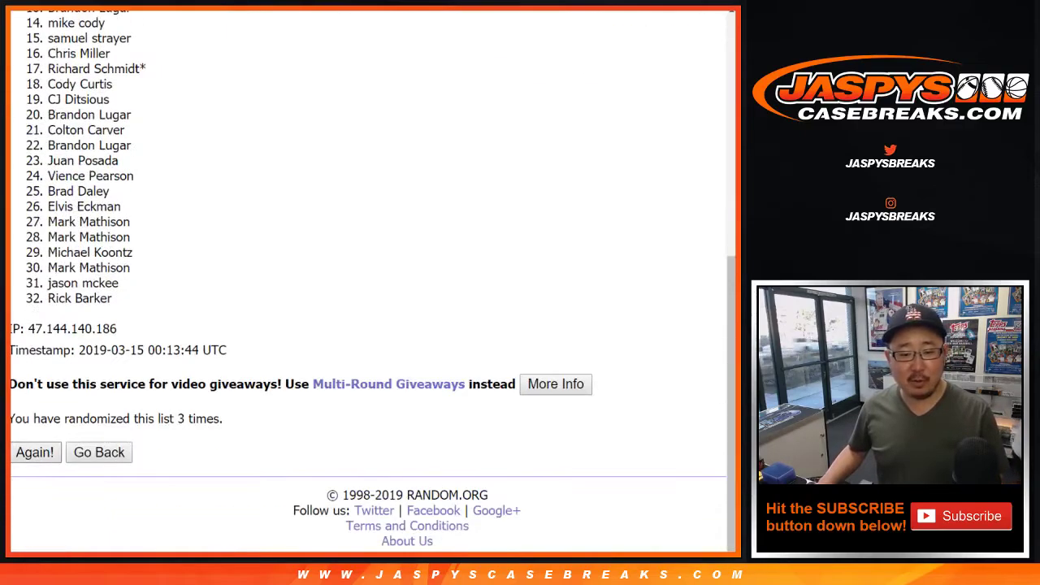
{"action": "left_click", "coordinate": [34, 452]}
{"action": "left_click", "coordinate": [35, 452]}
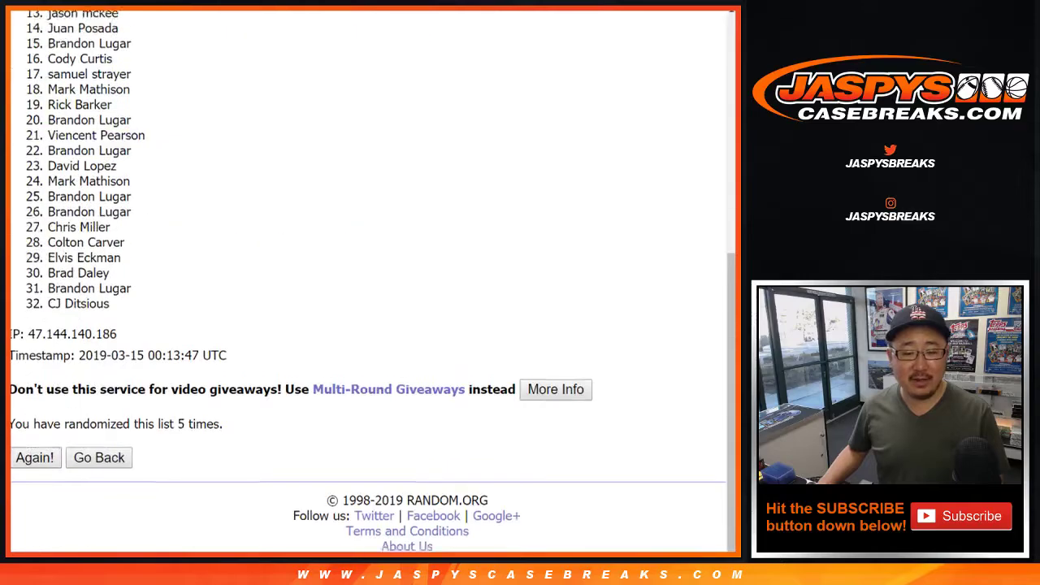
{"action": "key", "text": "ctrl+shift+Tab"}
{"action": "key", "text": "ctrl+Tab"}
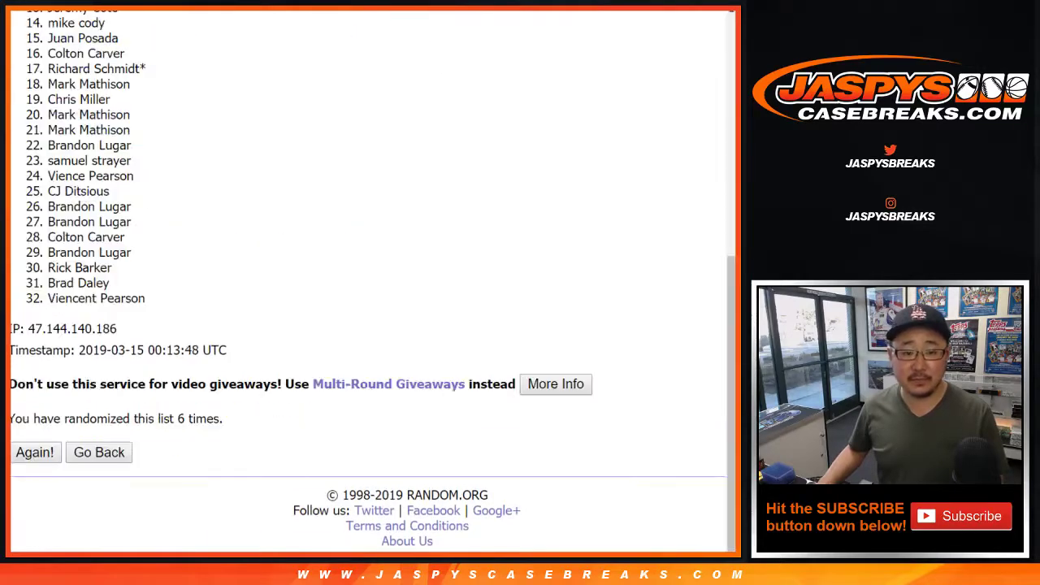
Copy all 32 randomized participant names and paste them into the Google Sheets break spreadsheet starting at cell A1.
{"action": "scroll", "coordinate": [370, 280], "scroll_direction": "up", "scroll_amount": 6}
{"action": "left_click_drag", "start_coordinate": [48, 270], "coordinate": [145, 298]}
{"action": "scroll", "coordinate": [130, 546], "scroll_direction": "down", "scroll_amount": 4}
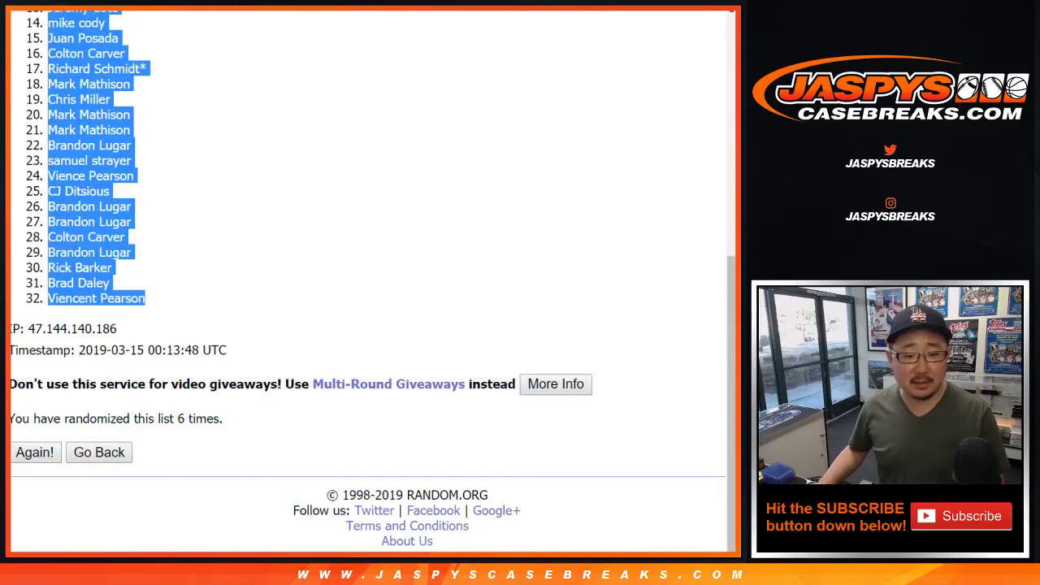
{"action": "key", "text": "ctrl+c"}
{"action": "key", "text": "ctrl+Tab"}
{"action": "left_click", "coordinate": [77, 113]}
{"action": "right_click", "coordinate": [80, 113]}
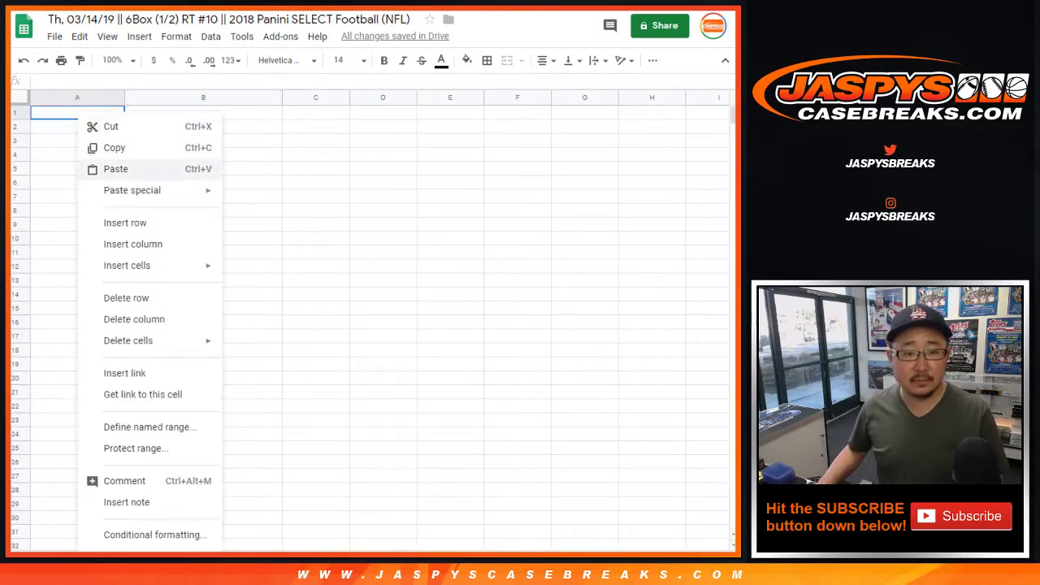
{"action": "left_click", "coordinate": [106, 165]}
Return to the dice roll and randomize the NFL team list six times in the List Randomizer.
{"action": "key", "text": "ctrl+Tab"}
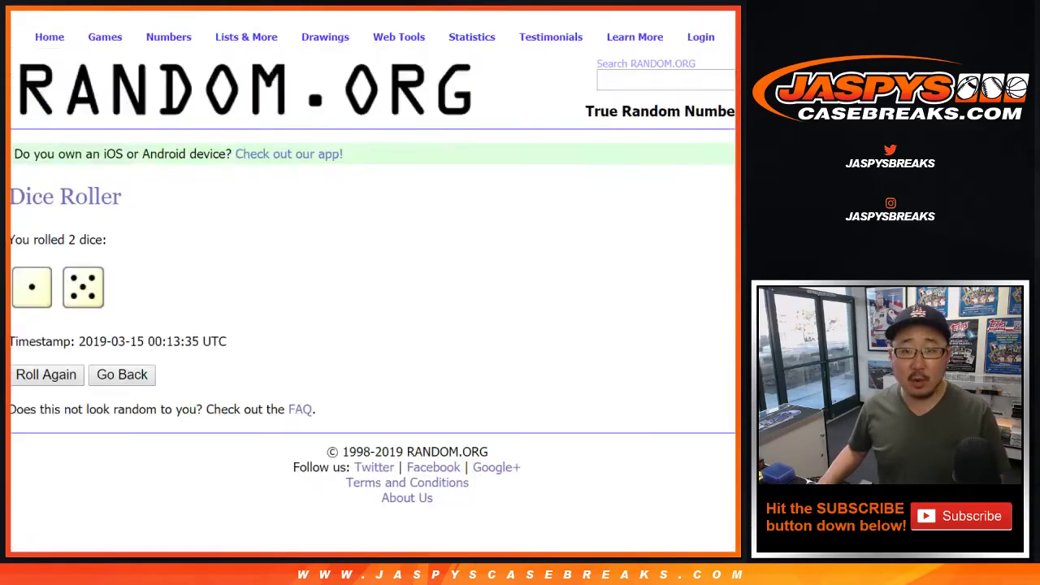
{"action": "key", "text": "ctrl+Tab"}
{"action": "scroll", "coordinate": [373, 284], "scroll_direction": "down", "scroll_amount": 3}
{"action": "left_click", "coordinate": [50, 464]}
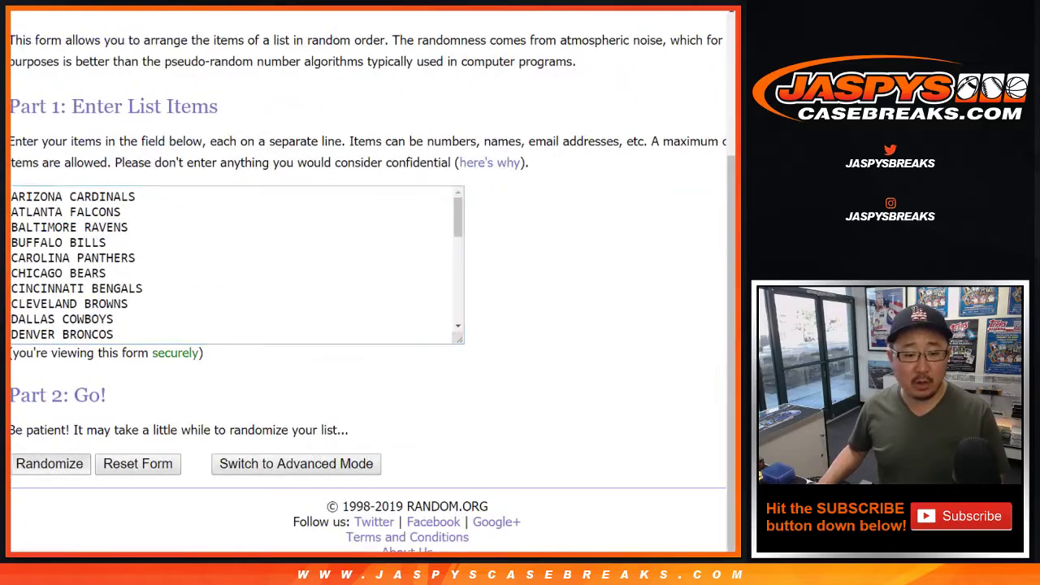
{"action": "scroll", "coordinate": [50, 464], "scroll_direction": "down", "scroll_amount": 5}
{"action": "left_click", "coordinate": [34, 452]}
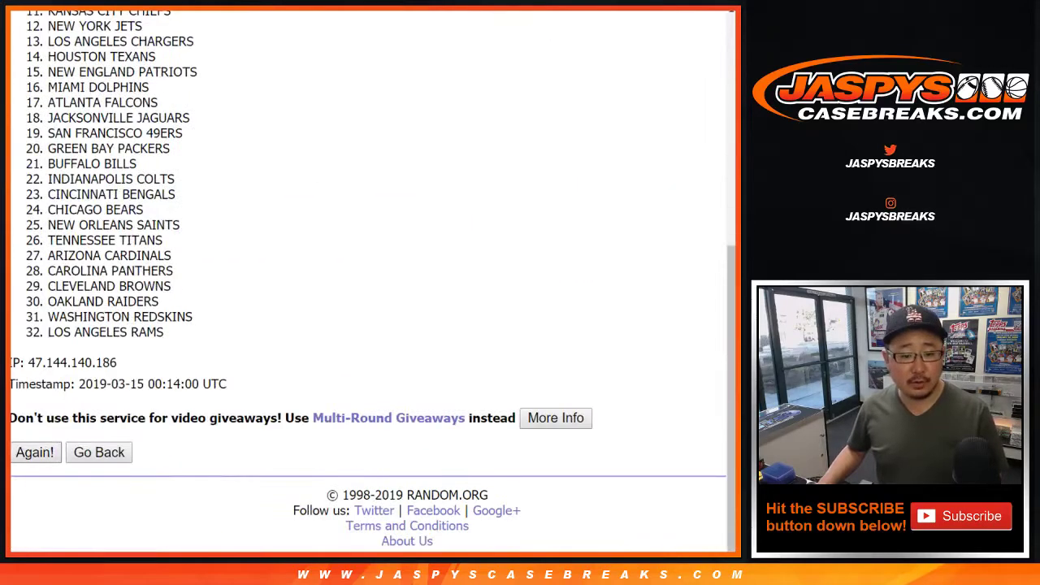
{"action": "scroll", "coordinate": [373, 284], "scroll_direction": "down", "scroll_amount": 10}
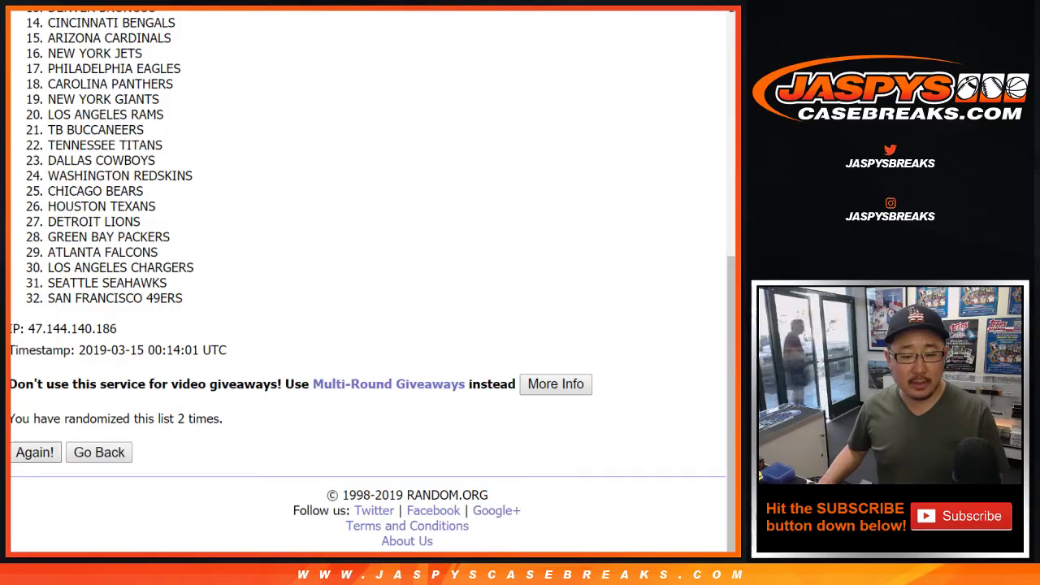
{"action": "left_click", "coordinate": [34, 452]}
{"action": "scroll", "coordinate": [35, 451], "scroll_direction": "down", "scroll_amount": 10}
{"action": "left_click", "coordinate": [34, 452]}
{"action": "scroll", "coordinate": [34, 452], "scroll_direction": "down", "scroll_amount": 2}
{"action": "scroll", "coordinate": [372, 285], "scroll_direction": "down", "scroll_amount": 10}
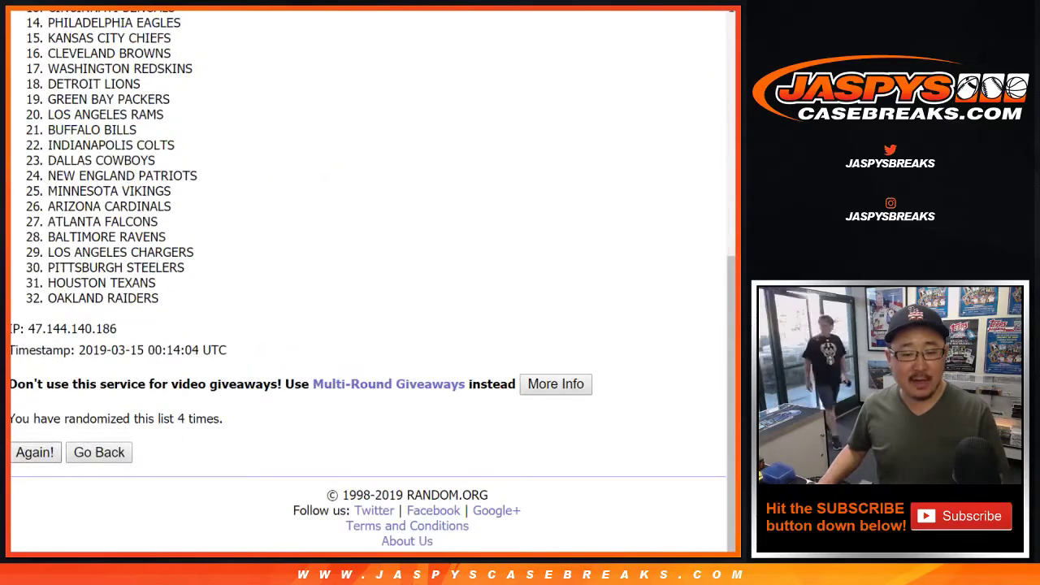
{"action": "left_click", "coordinate": [34, 452]}
{"action": "left_click", "coordinate": [34, 452]}
{"action": "scroll", "coordinate": [34, 452], "scroll_direction": "down", "scroll_amount": 10}
Copy the 32 randomized teams and paste them beside the names in the spreadsheet, starting at cell B1.
{"action": "scroll", "coordinate": [34, 452], "scroll_direction": "up", "scroll_amount": 10}
{"action": "left_click_drag", "start_coordinate": [47, 271], "coordinate": [156, 298]}
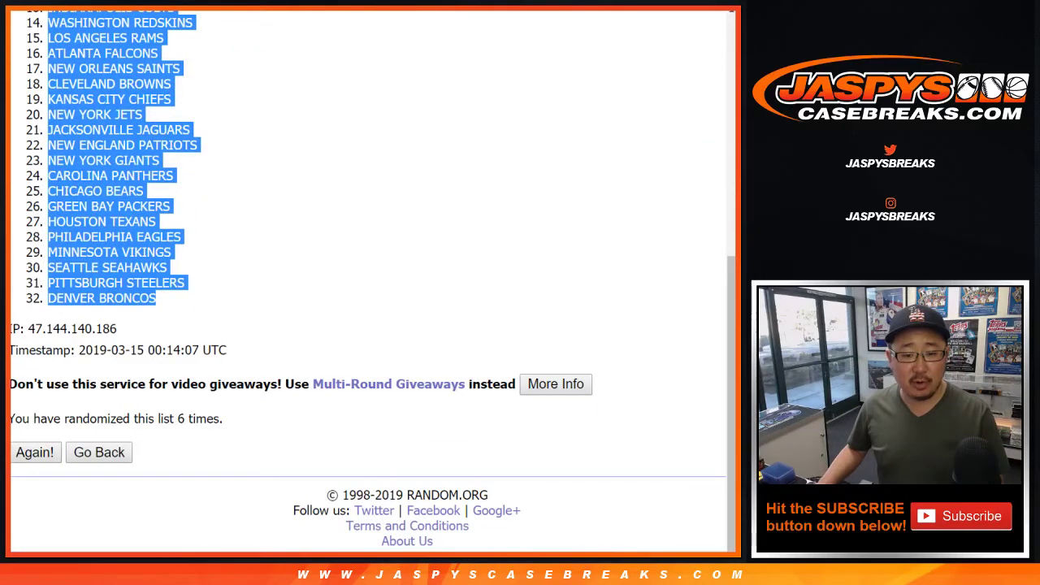
{"action": "key", "text": "alt+Tab"}
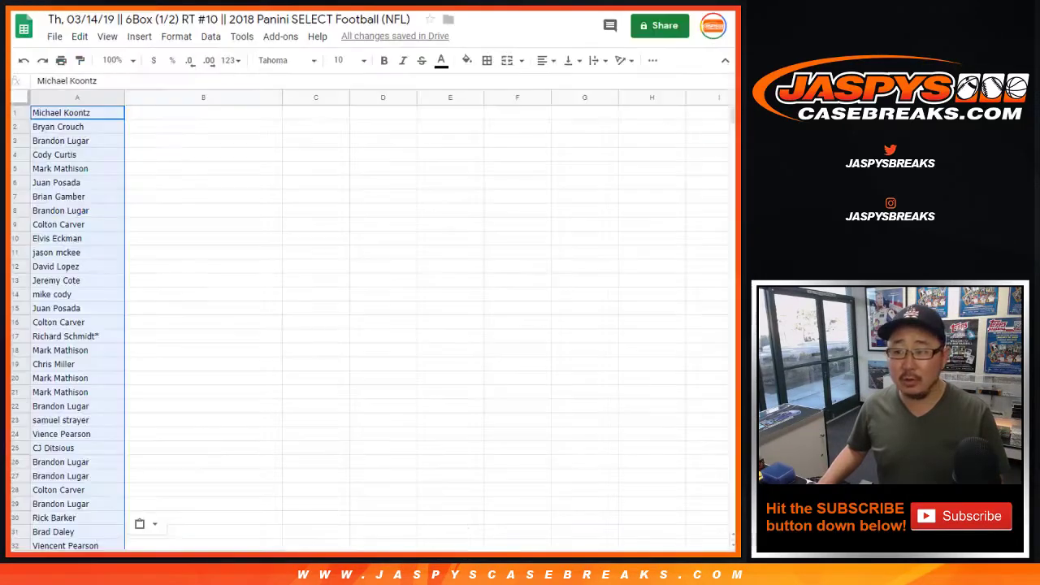
{"action": "right_click", "coordinate": [139, 114]}
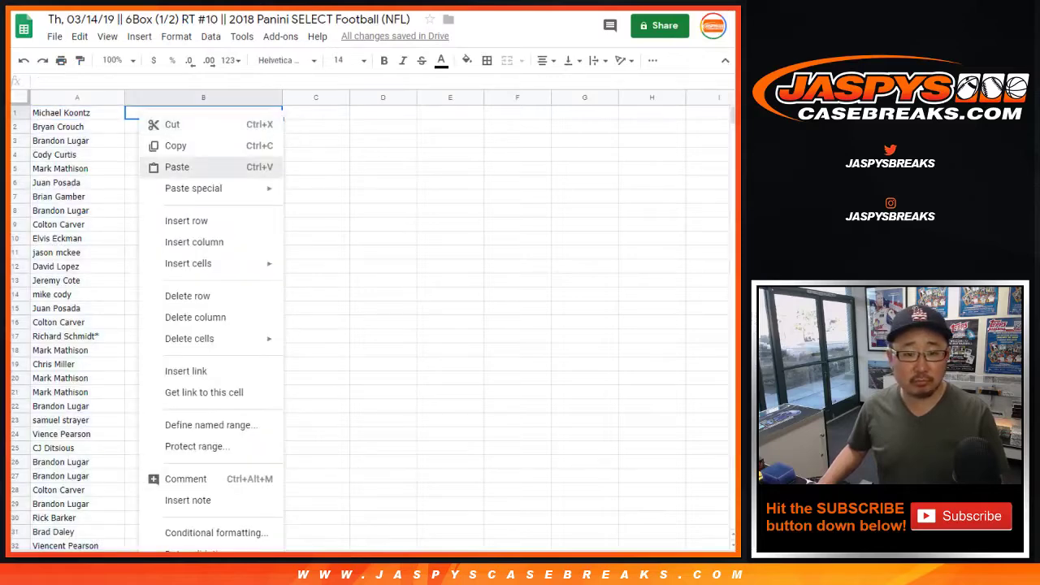
{"action": "left_click", "coordinate": [176, 167]}
Set the entire sheet's font to Helvetica Neue at size 13.
{"action": "key", "text": "ctrl+a"}
{"action": "left_click", "coordinate": [287, 60]}
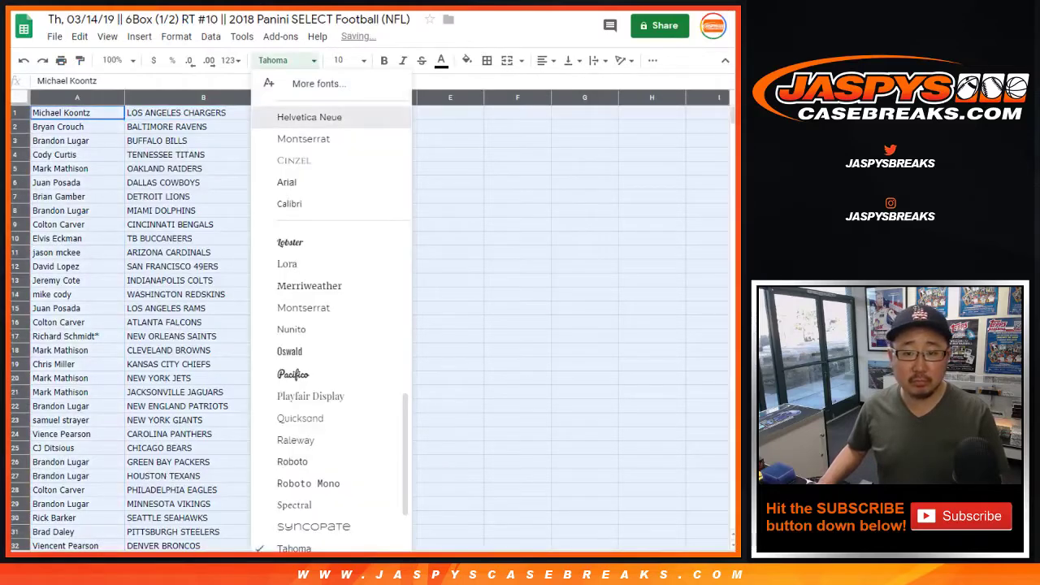
{"action": "left_click", "coordinate": [310, 117]}
{"action": "left_click", "coordinate": [345, 60]}
{"action": "left_click", "coordinate": [342, 211]}
{"action": "left_click", "coordinate": [345, 60]}
{"action": "type", "text": "13"}
{"action": "key", "text": "Return"}
Fit column A's width to the names and set the sheet's zoom to 150%.
{"action": "left_click", "coordinate": [114, 60]}
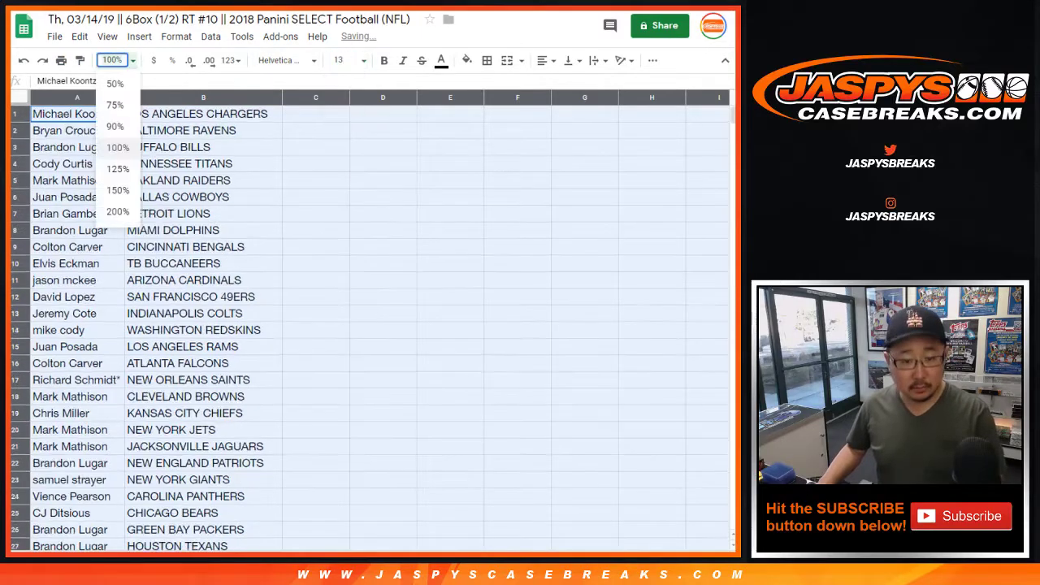
{"action": "key", "text": "Return"}
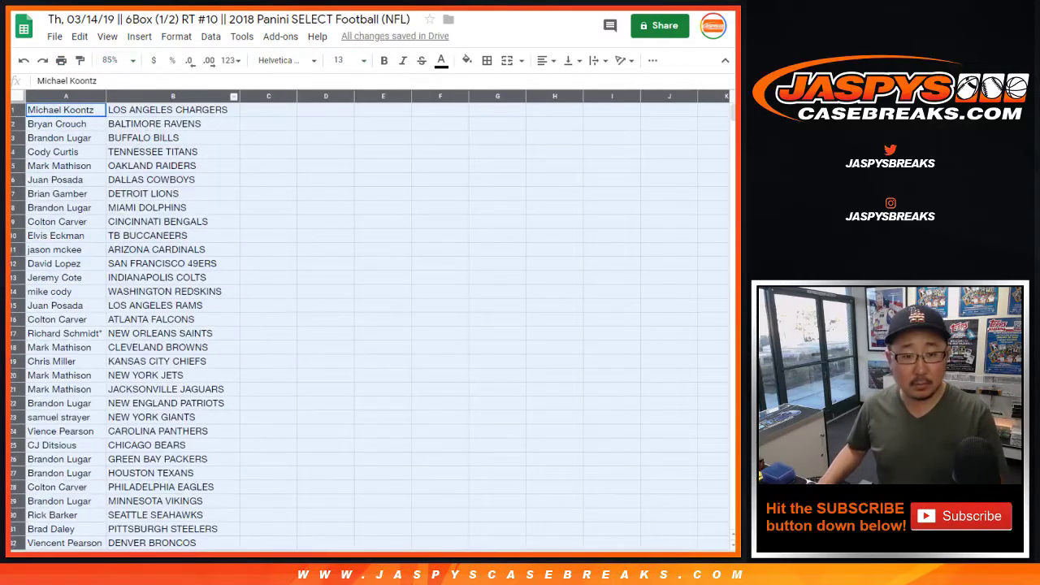
{"action": "double_click", "coordinate": [105, 96]}
{"action": "left_click", "coordinate": [114, 60]}
{"action": "left_click", "coordinate": [119, 189]}
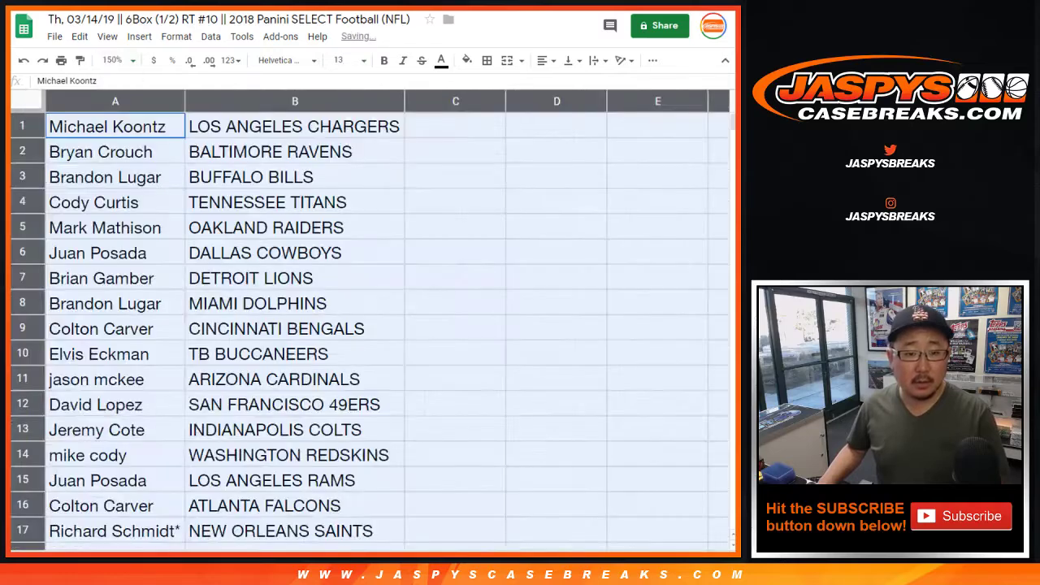
Read through the participant and team pairings one row at a time, highlighting each row from 1 to 32.
{"action": "left_click", "coordinate": [22, 126]}
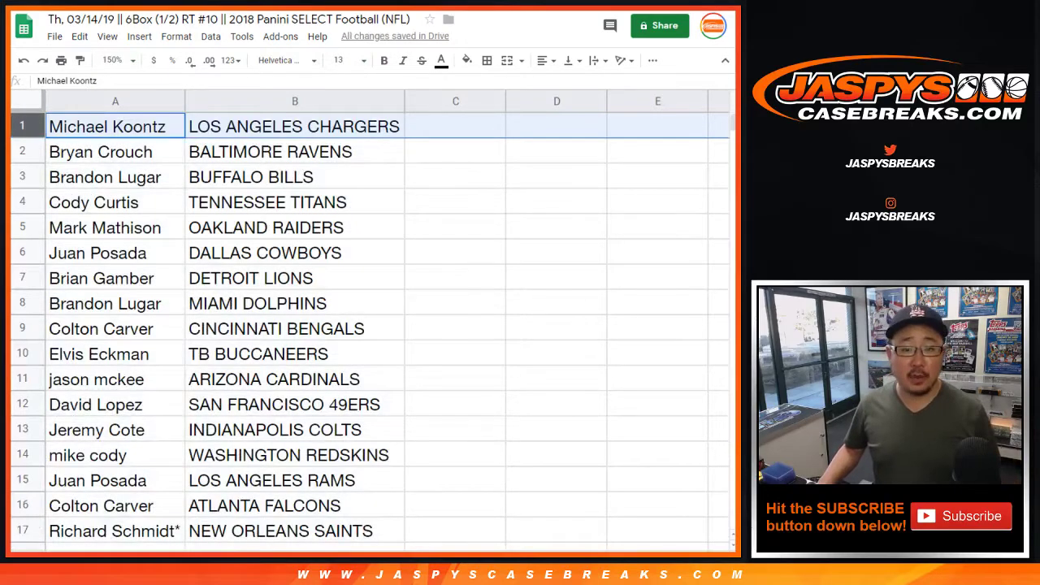
{"action": "left_click", "coordinate": [23, 151]}
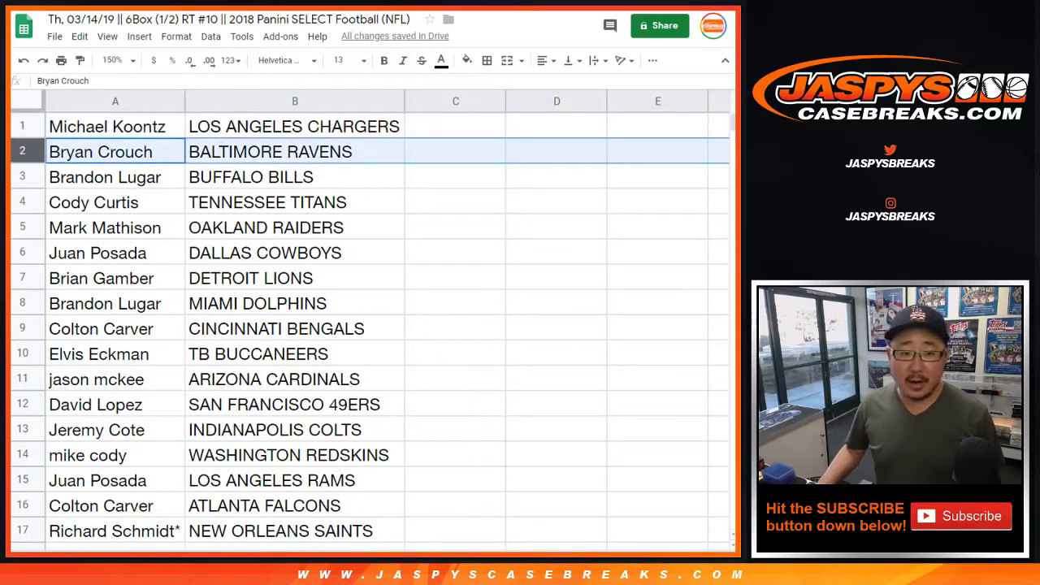
{"action": "left_click", "coordinate": [22, 176]}
{"action": "left_click", "coordinate": [22, 202]}
{"action": "left_click", "coordinate": [22, 227]}
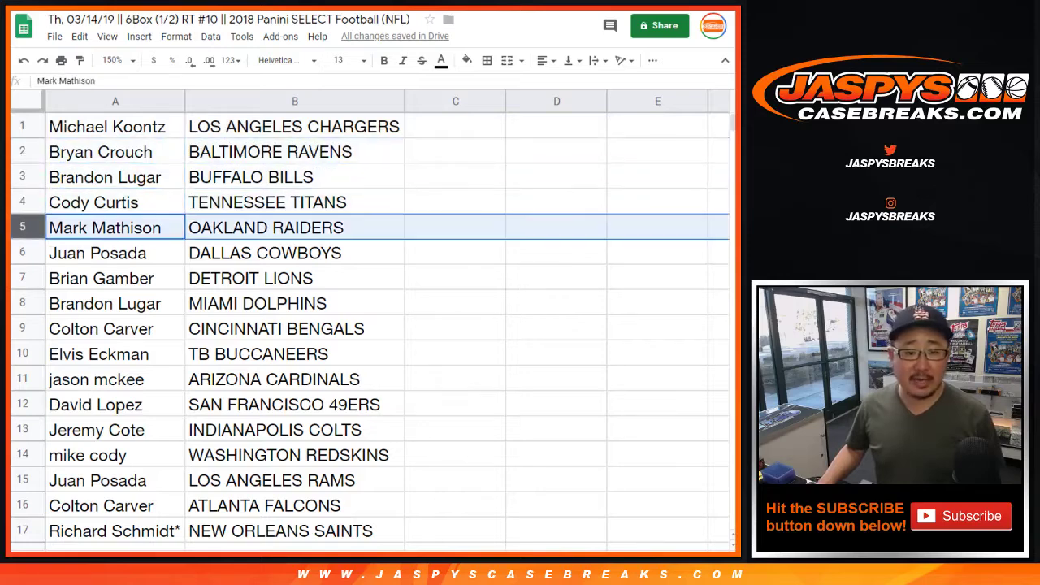
{"action": "left_click", "coordinate": [23, 252]}
{"action": "scroll", "coordinate": [23, 252], "scroll_direction": "down", "scroll_amount": 1}
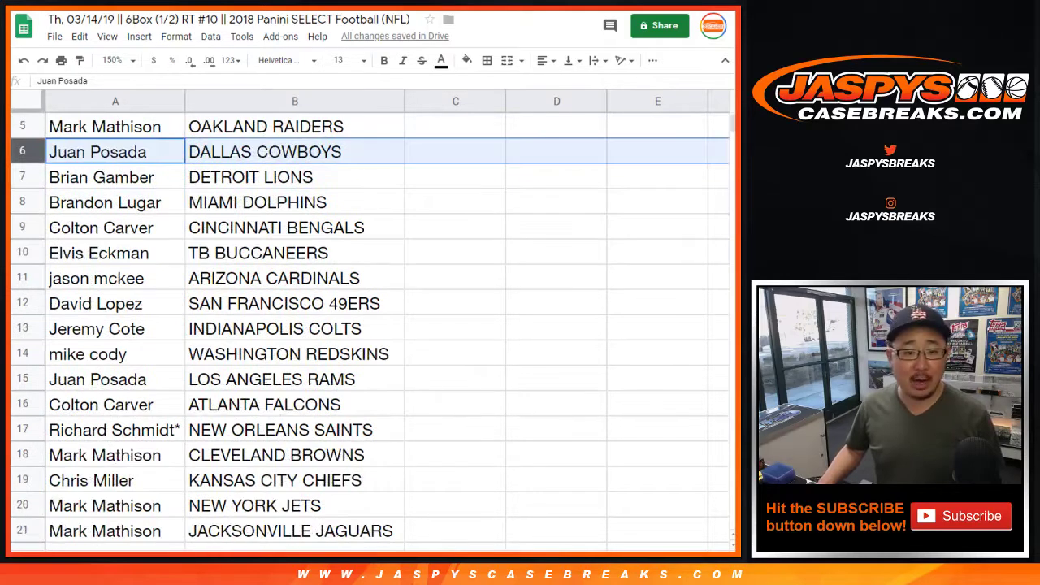
{"action": "left_click", "coordinate": [22, 176]}
{"action": "left_click", "coordinate": [23, 202]}
{"action": "left_click", "coordinate": [23, 226]}
{"action": "left_click", "coordinate": [23, 252]}
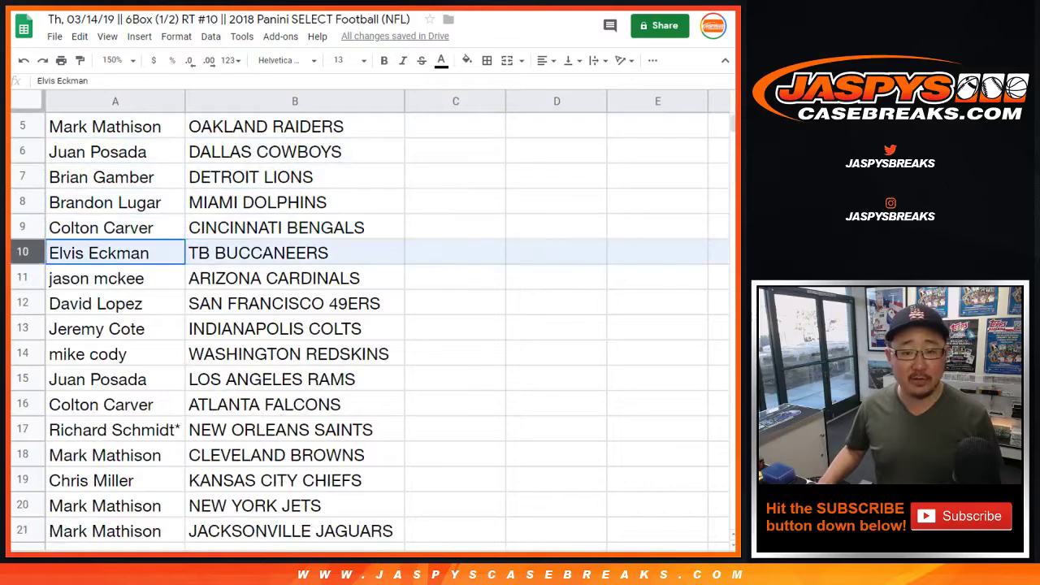
{"action": "scroll", "coordinate": [23, 252], "scroll_direction": "down", "scroll_amount": 1}
{"action": "left_click", "coordinate": [23, 227]}
{"action": "scroll", "coordinate": [23, 226], "scroll_direction": "down", "scroll_amount": 1}
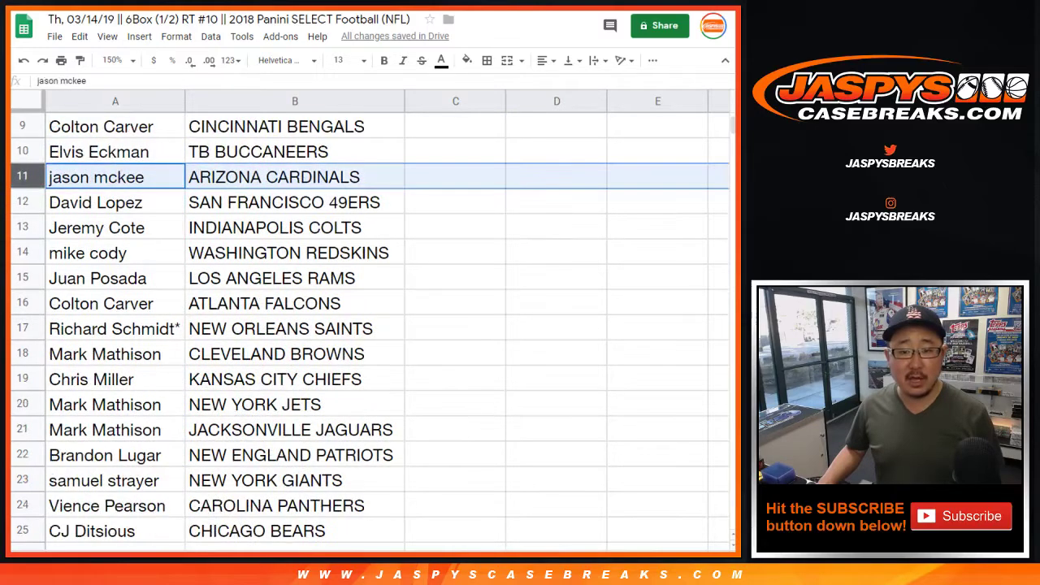
{"action": "left_click", "coordinate": [23, 201]}
{"action": "left_click", "coordinate": [23, 227]}
{"action": "left_click", "coordinate": [23, 252]}
{"action": "scroll", "coordinate": [23, 252], "scroll_direction": "down", "scroll_amount": 1}
{"action": "left_click", "coordinate": [23, 227]}
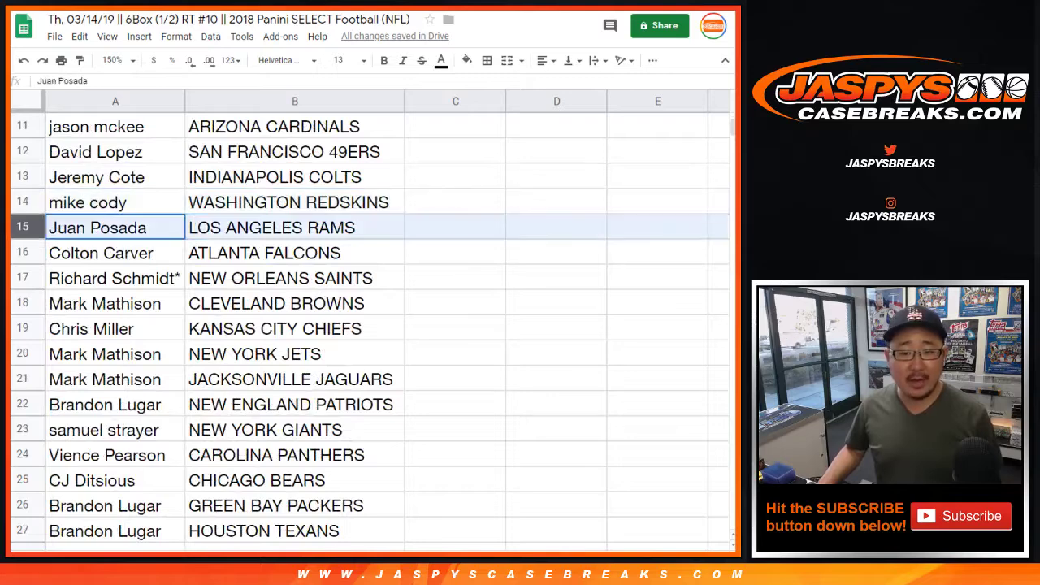
{"action": "left_click", "coordinate": [23, 252]}
{"action": "scroll", "coordinate": [23, 252], "scroll_direction": "down", "scroll_amount": 1}
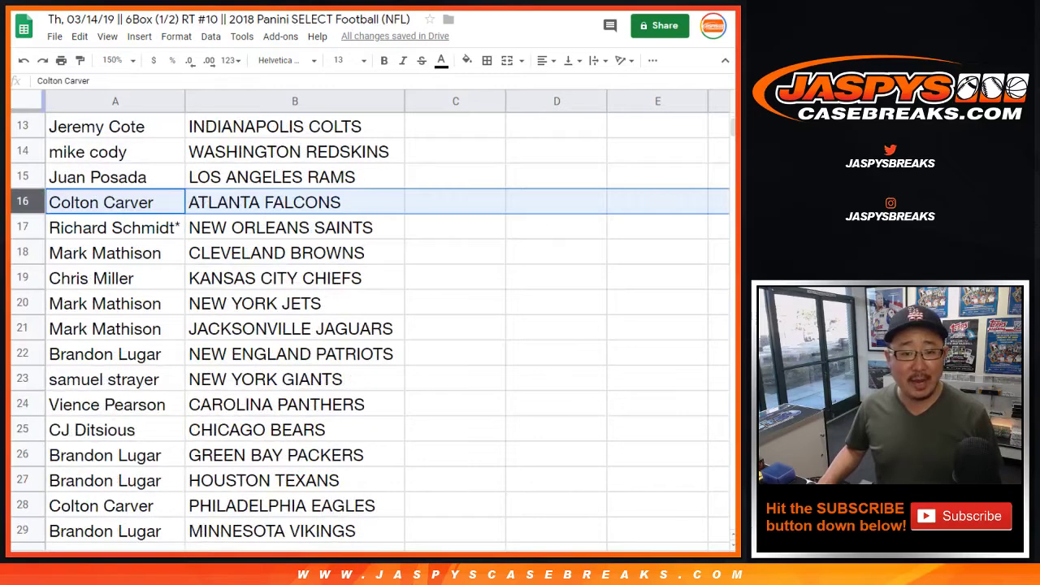
{"action": "left_click", "coordinate": [23, 226]}
{"action": "scroll", "coordinate": [369, 325], "scroll_direction": "down", "scroll_amount": 1}
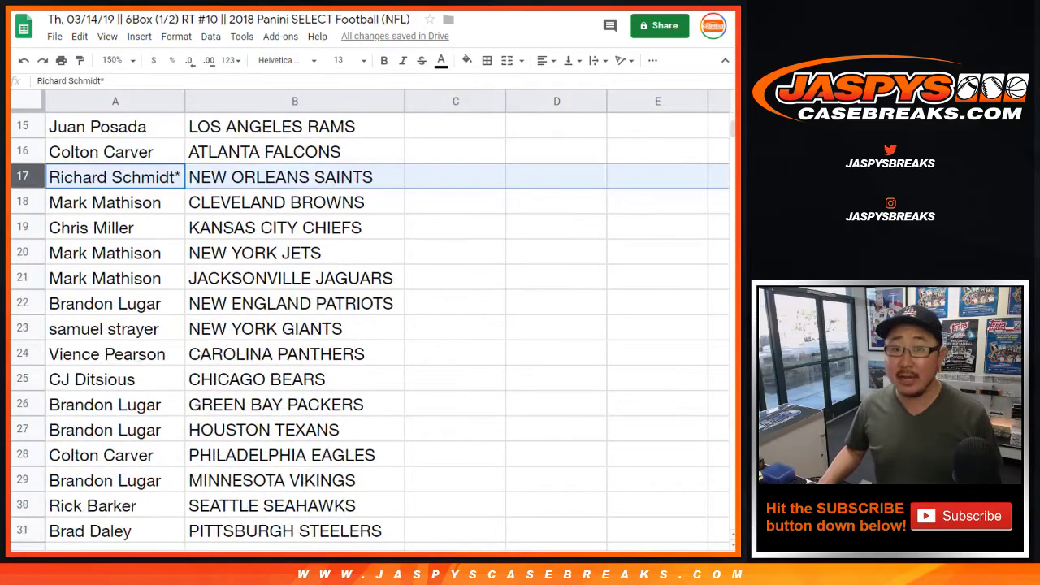
{"action": "left_click", "coordinate": [23, 202]}
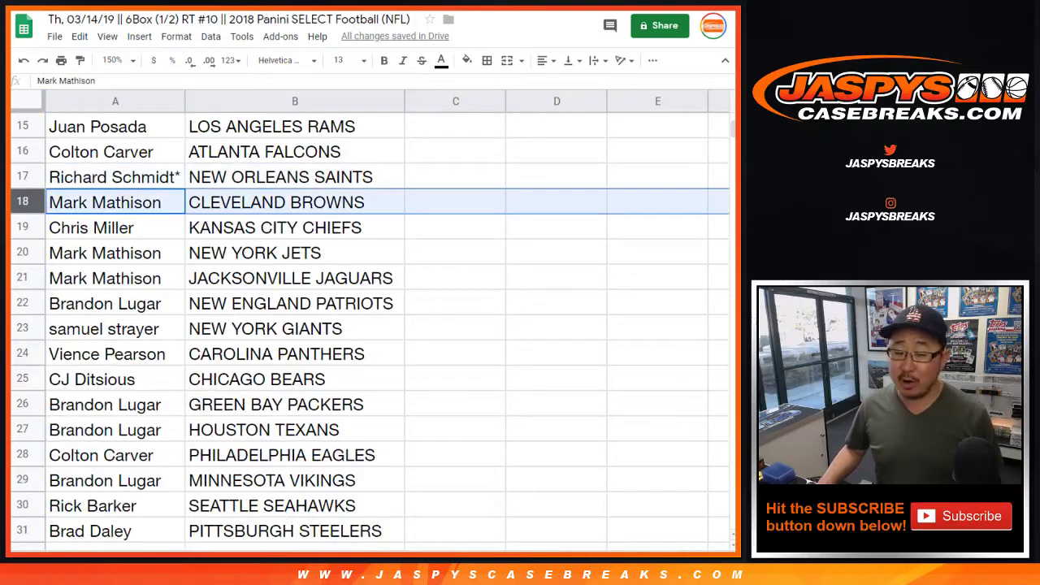
{"action": "left_click", "coordinate": [22, 226]}
{"action": "left_click", "coordinate": [23, 252]}
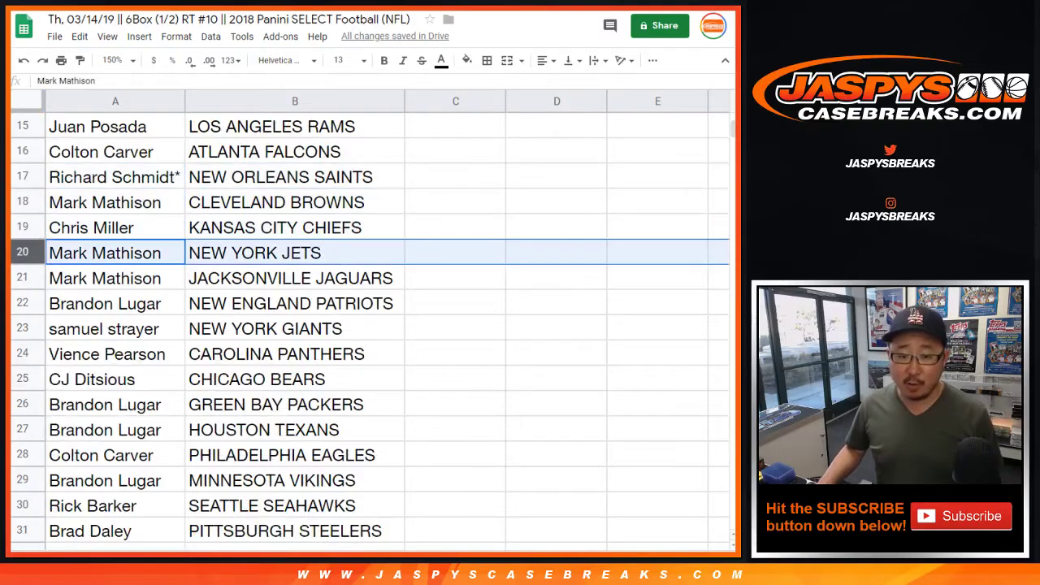
{"action": "left_click", "coordinate": [23, 278]}
{"action": "left_click", "coordinate": [23, 303]}
{"action": "scroll", "coordinate": [23, 303], "scroll_direction": "down", "scroll_amount": 1}
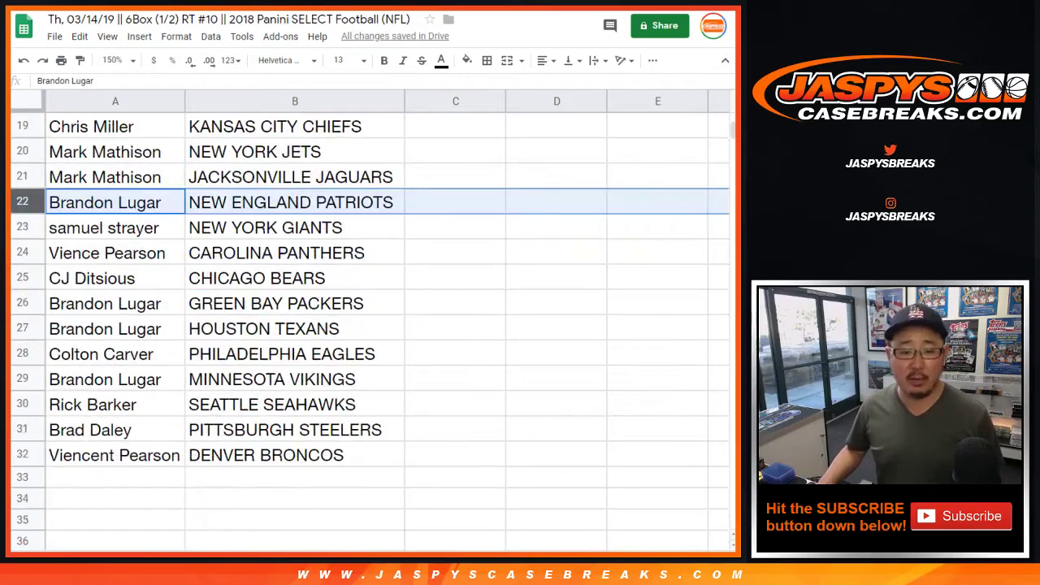
{"action": "left_click", "coordinate": [23, 228]}
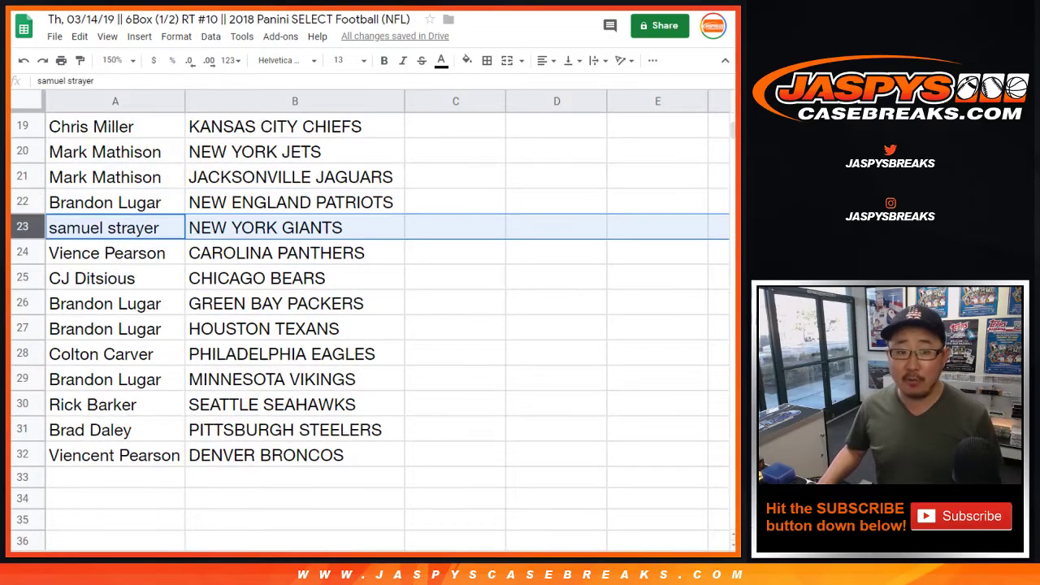
{"action": "left_click", "coordinate": [22, 253]}
{"action": "left_click", "coordinate": [22, 278]}
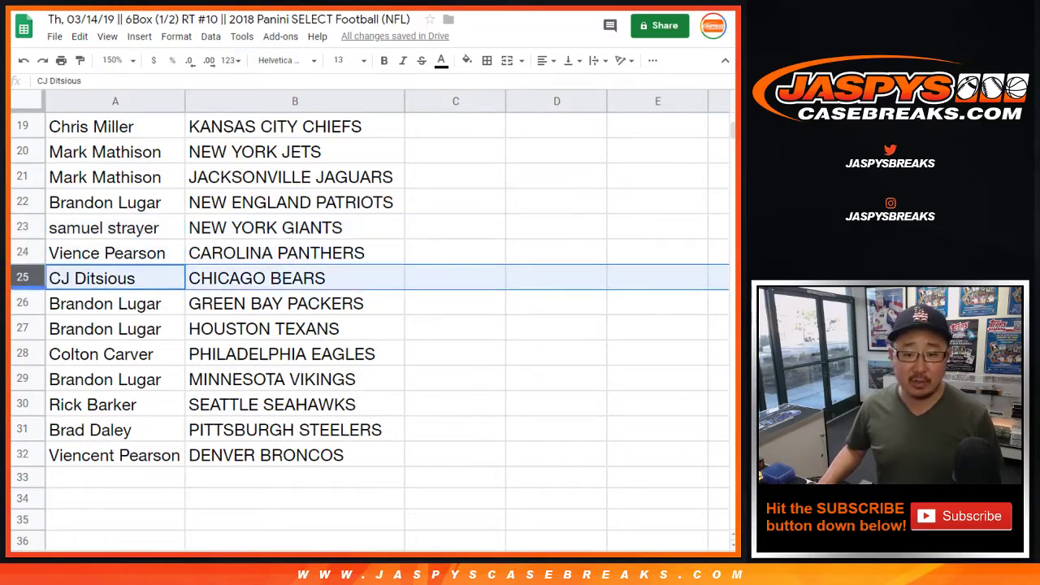
{"action": "left_click", "coordinate": [23, 303]}
{"action": "left_click", "coordinate": [23, 328]}
{"action": "left_click", "coordinate": [23, 354]}
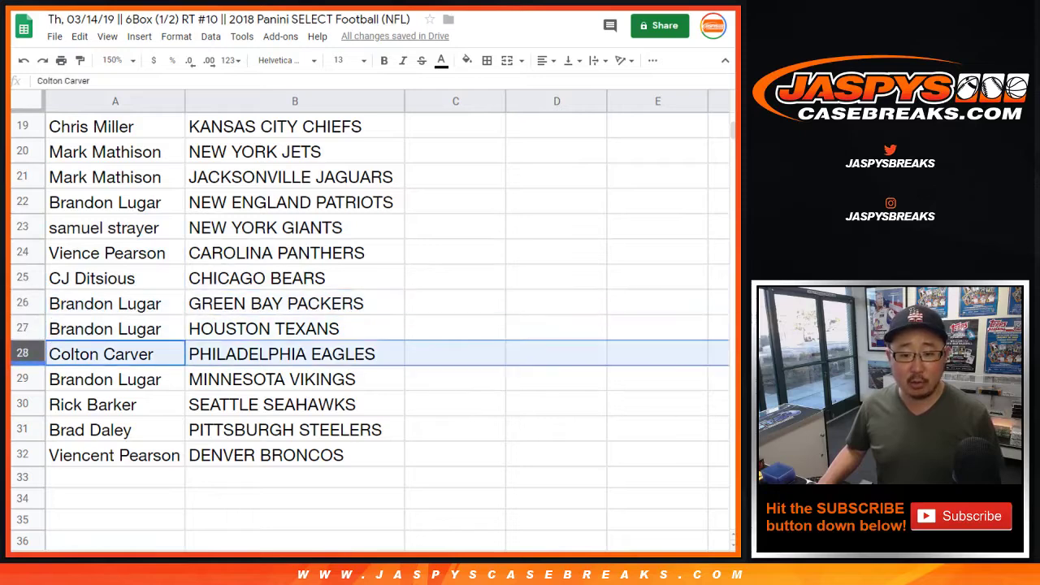
{"action": "left_click", "coordinate": [23, 379]}
{"action": "left_click", "coordinate": [22, 404]}
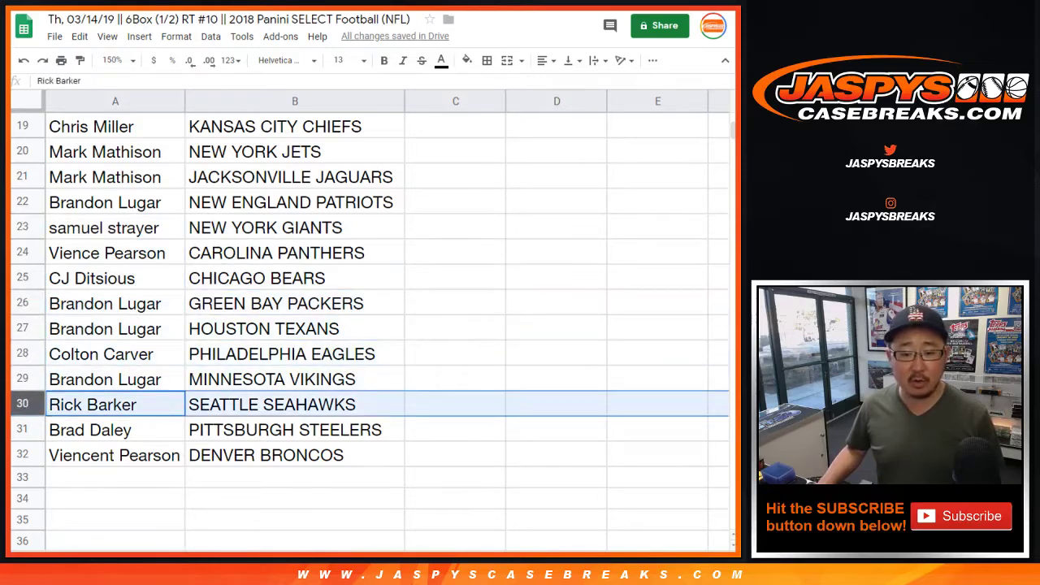
{"action": "left_click", "coordinate": [22, 429]}
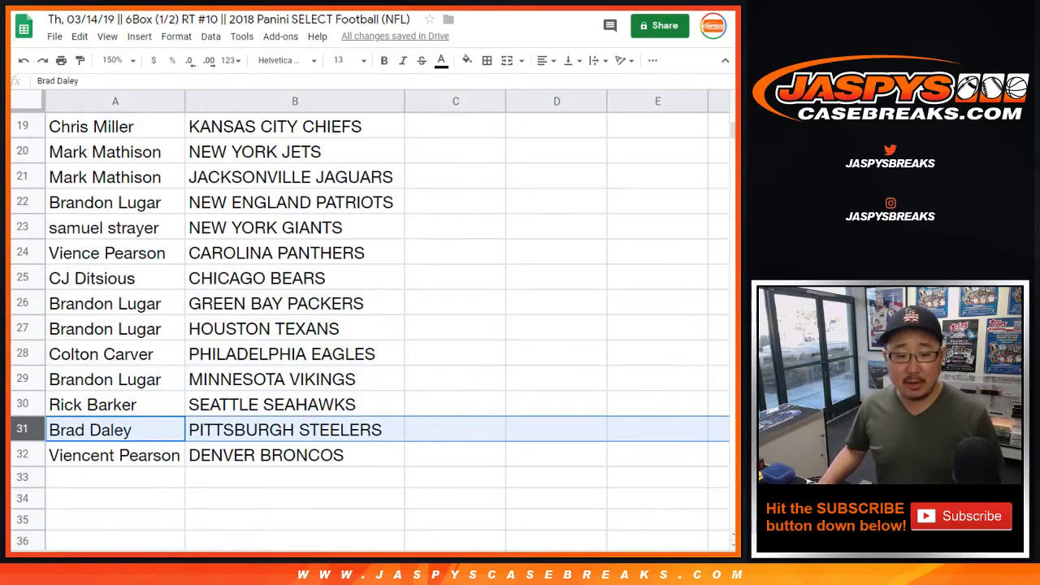
{"action": "left_click", "coordinate": [23, 456]}
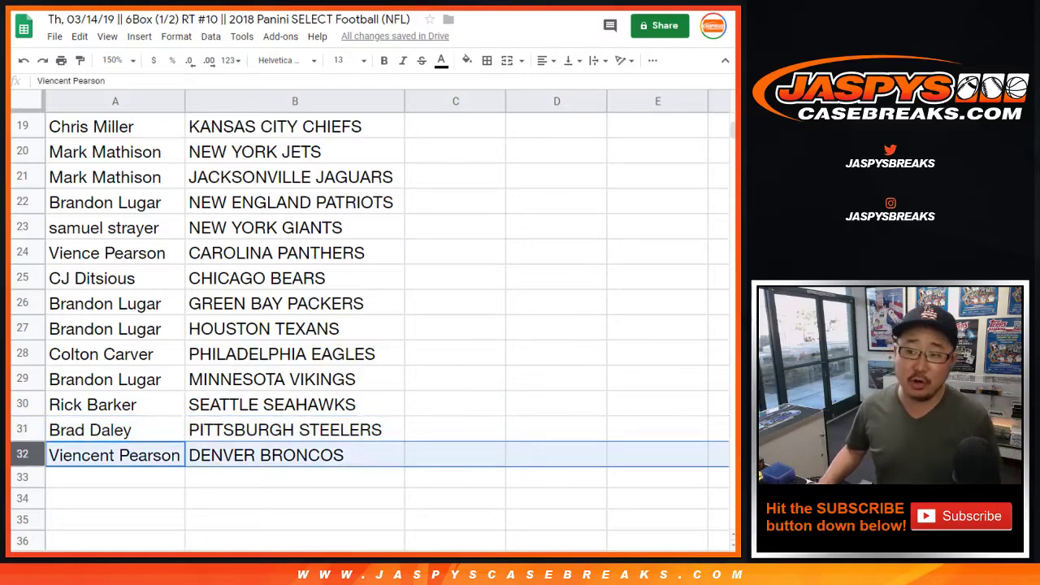
Return to the start of the list and set the sheet's zoom to 85%.
{"action": "scroll", "coordinate": [370, 325], "scroll_direction": "up", "scroll_amount": 4}
{"action": "scroll", "coordinate": [369, 325], "scroll_direction": "up", "scroll_amount": 3}
{"action": "left_click", "coordinate": [114, 60]}
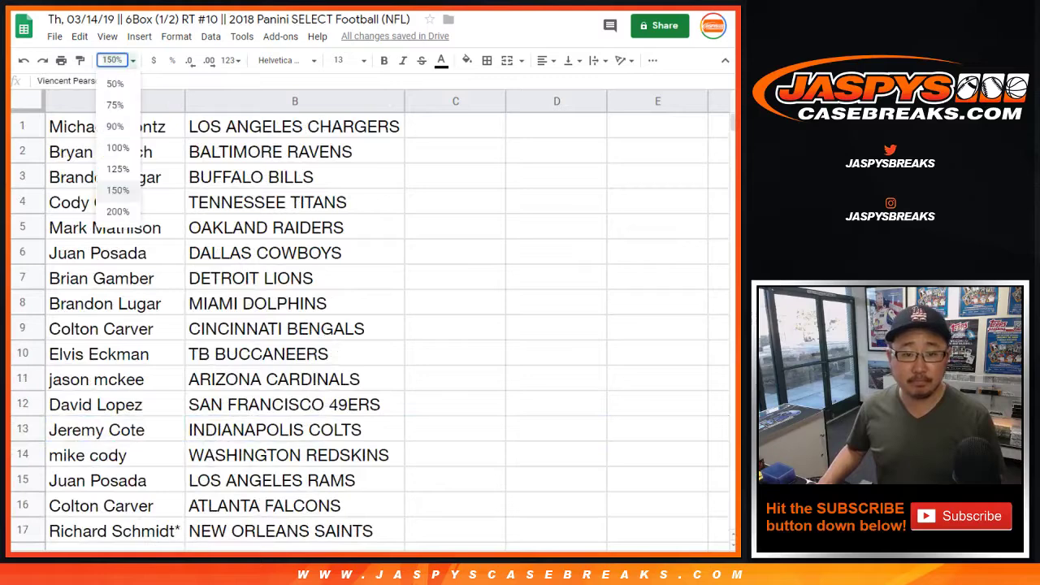
{"action": "type", "text": "85"}
{"action": "key", "text": "Return"}
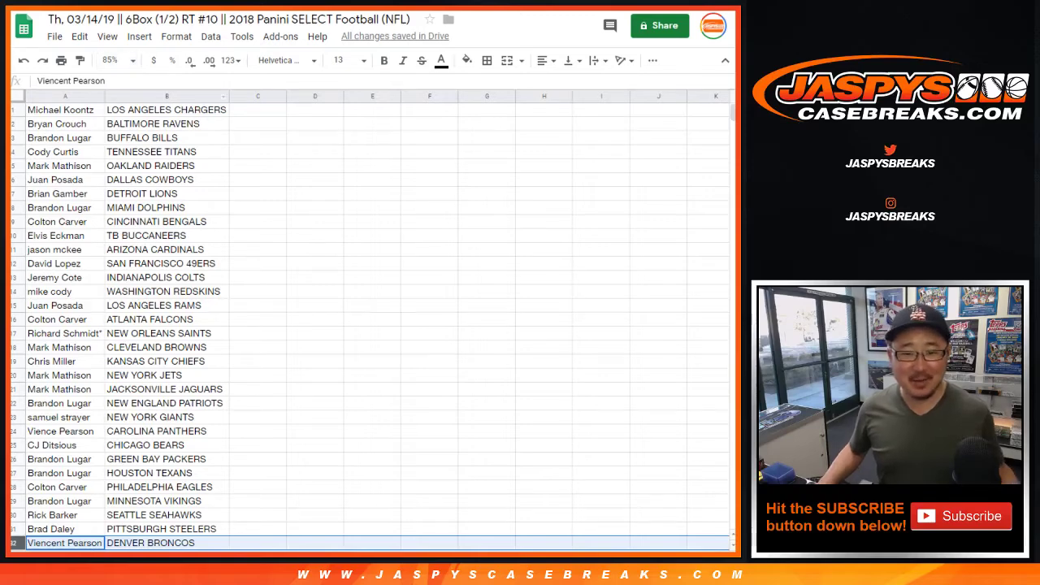
Sort the whole sheet alphabetically from A to Z by the team names in column B.
{"action": "left_click", "coordinate": [167, 96]}
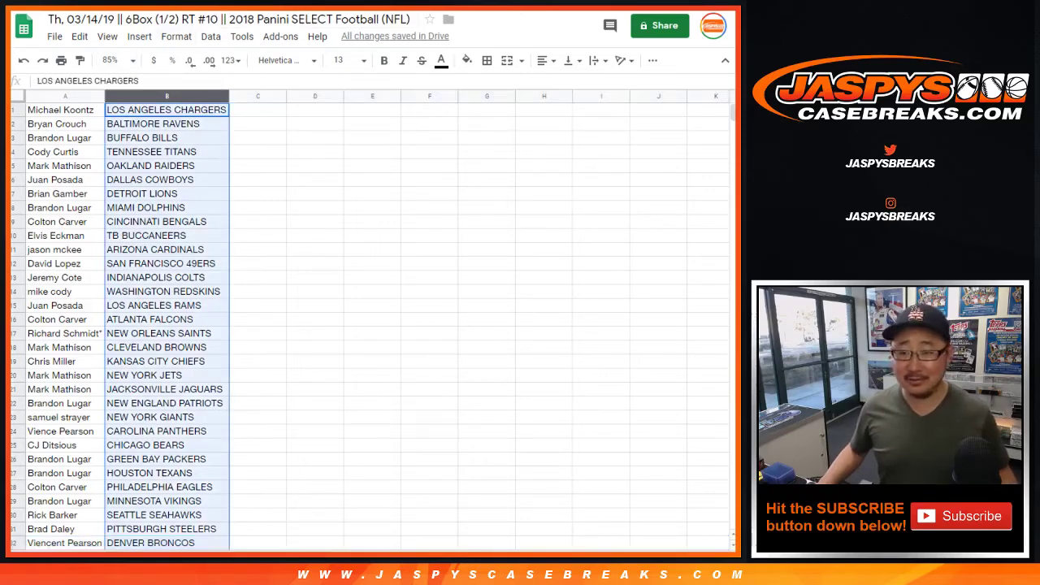
{"action": "left_click", "coordinate": [211, 36]}
{"action": "left_click", "coordinate": [276, 58]}
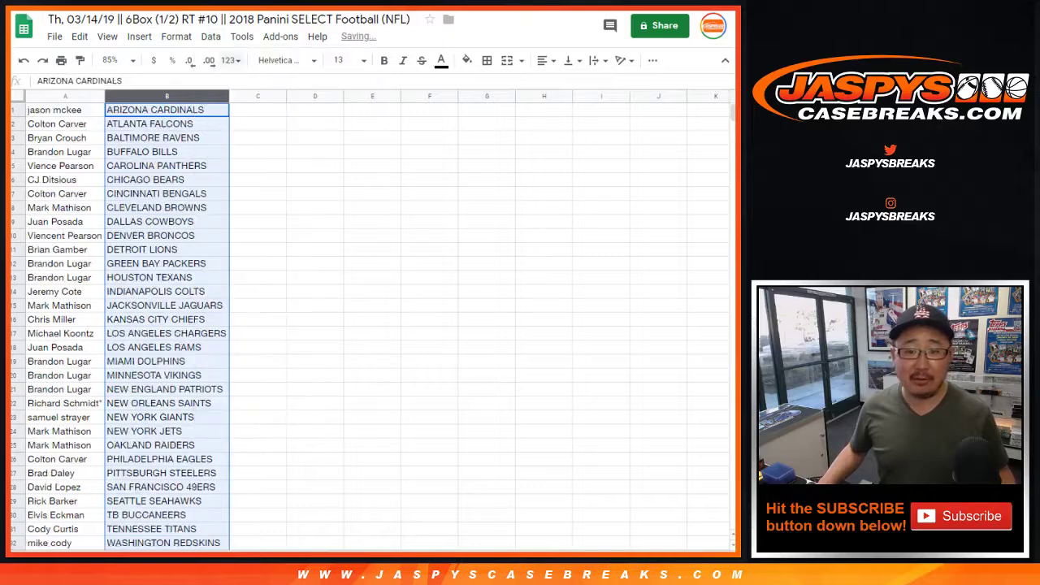
Apply borders to all cells in the range A1:B32 and center its text horizontally.
{"action": "left_click", "coordinate": [65, 110]}
{"action": "scroll", "coordinate": [167, 325], "scroll_direction": "down", "scroll_amount": 1}
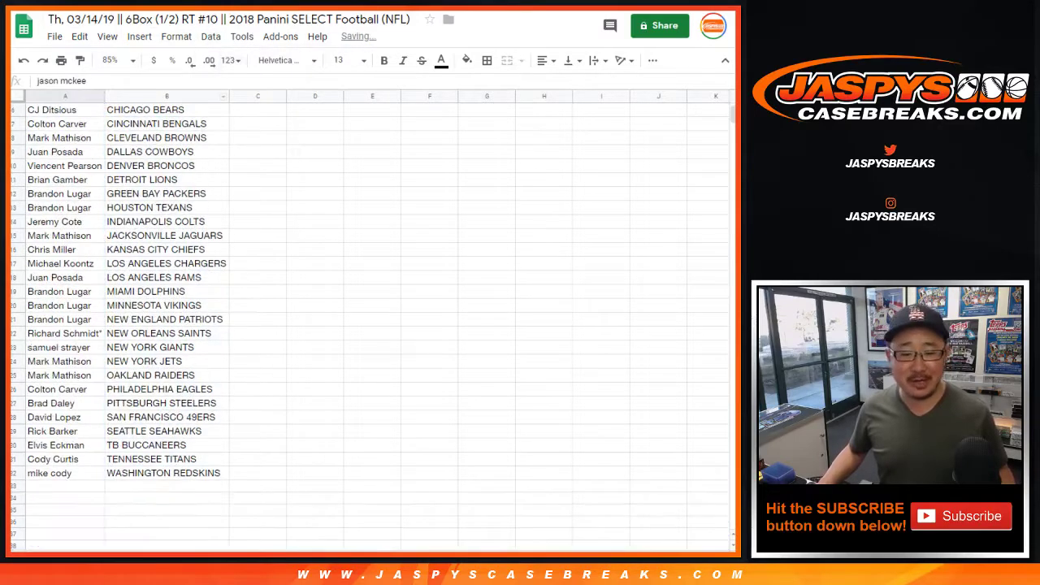
{"action": "left_click", "coordinate": [166, 473], "text": "shift"}
{"action": "scroll", "coordinate": [166, 473], "scroll_direction": "up", "scroll_amount": 1}
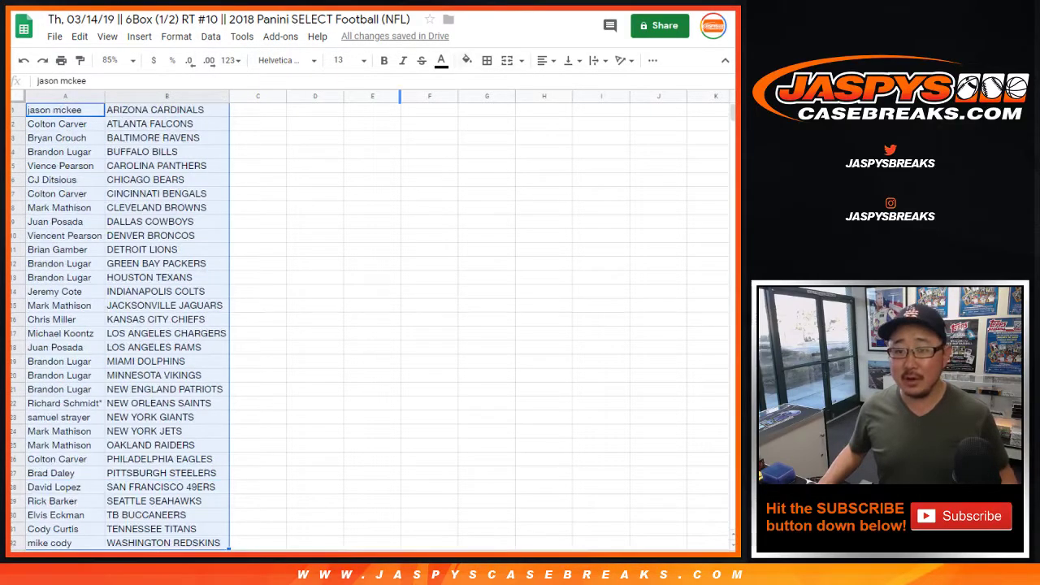
{"action": "left_click", "coordinate": [487, 61]}
{"action": "left_click", "coordinate": [493, 86]}
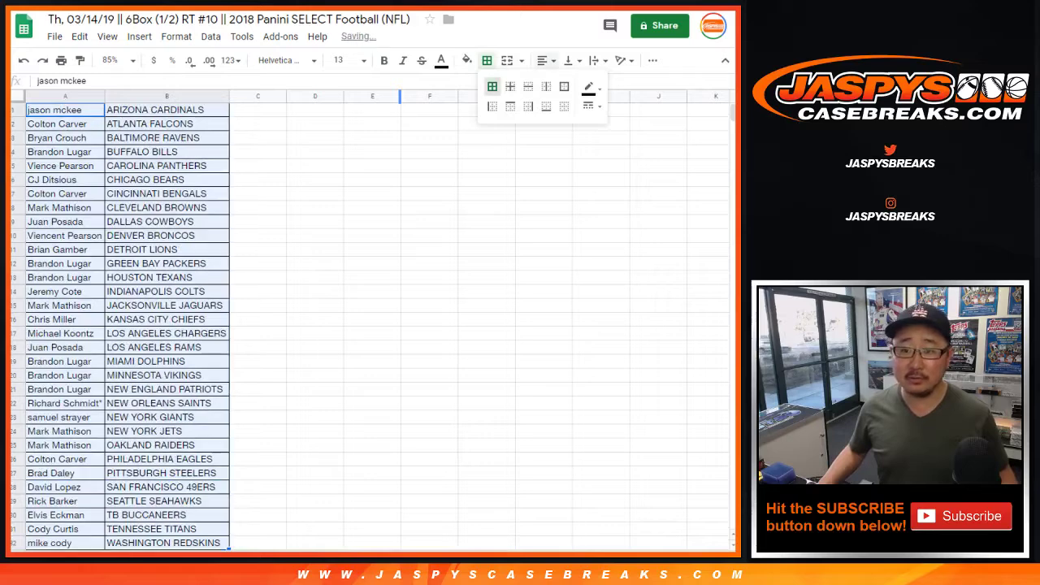
{"action": "left_click", "coordinate": [546, 60]}
{"action": "left_click", "coordinate": [560, 85]}
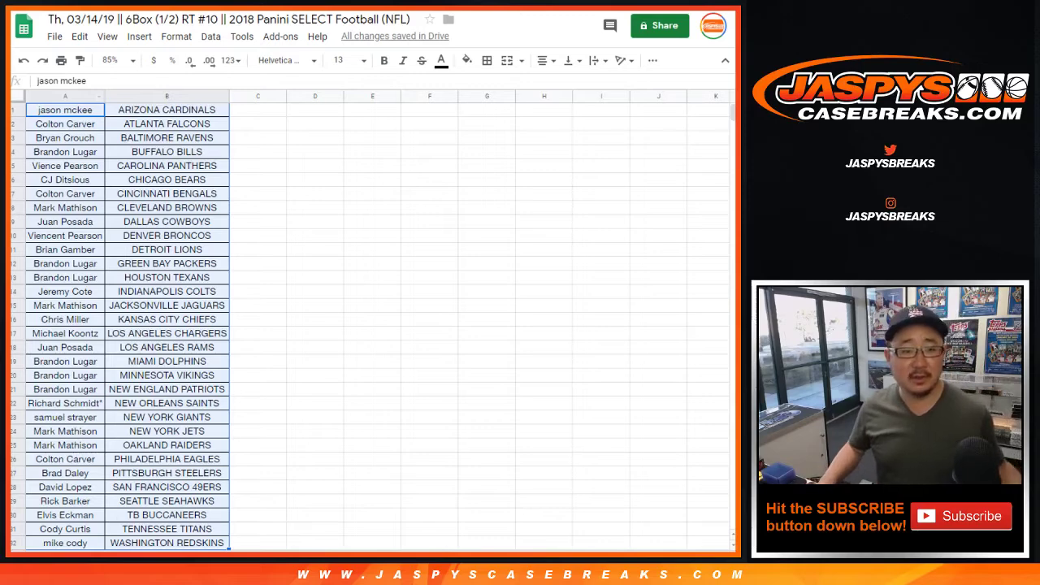
Print the current sheet on Letter paper in portrait orientation, with fit-to-width scale and normal margins.
{"action": "left_click", "coordinate": [61, 60]}
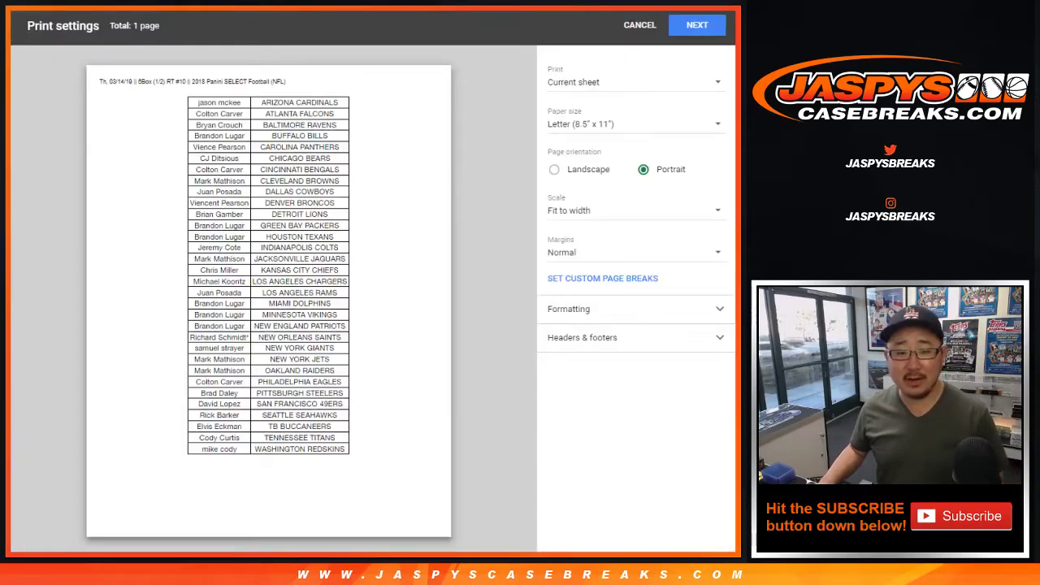
{"action": "left_click", "coordinate": [697, 25]}
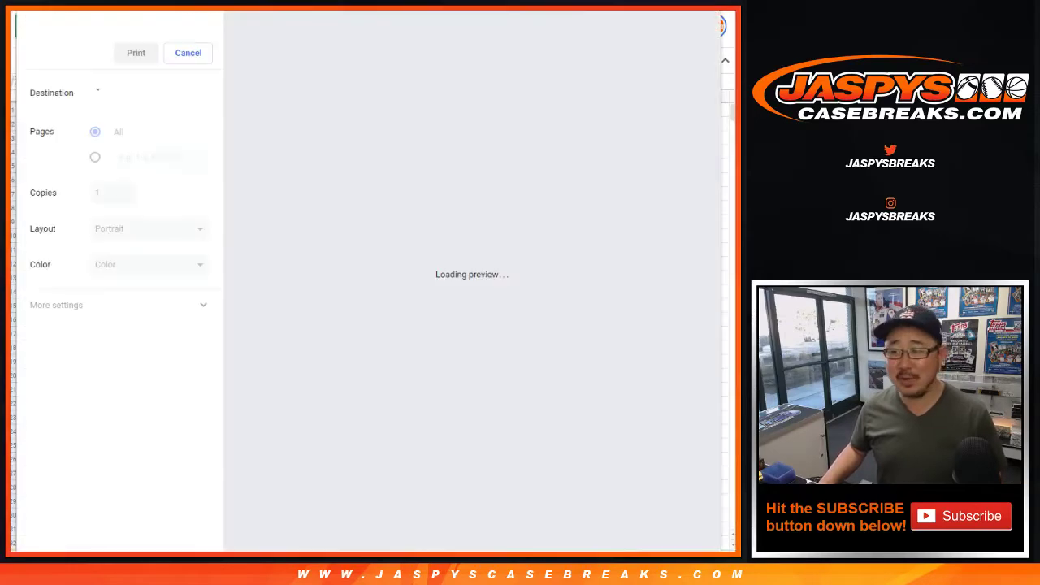
{"action": "key", "text": "Return"}
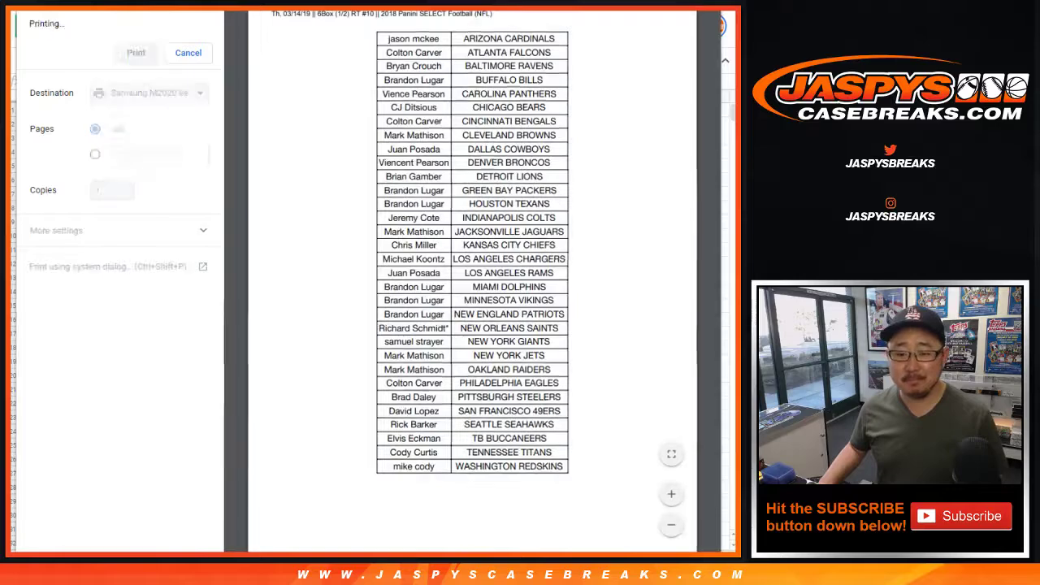